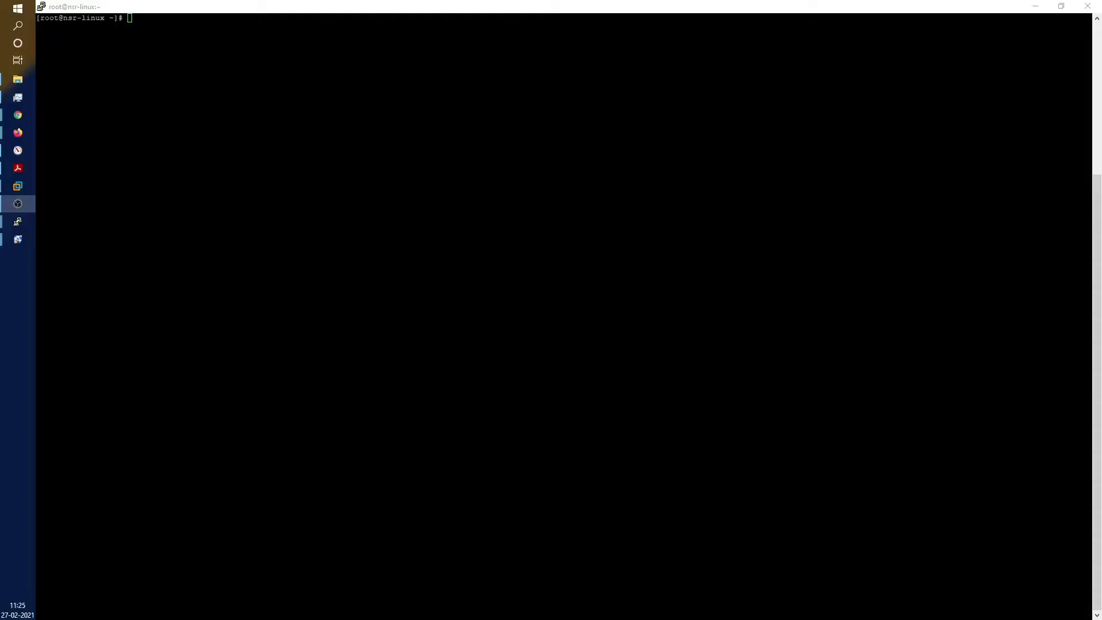
# - Run mminfo -avot -c sql1 in PuTTY to list sql1's save sets on volume FS.001
pyautogui.hotkey('alt', 'Tab')
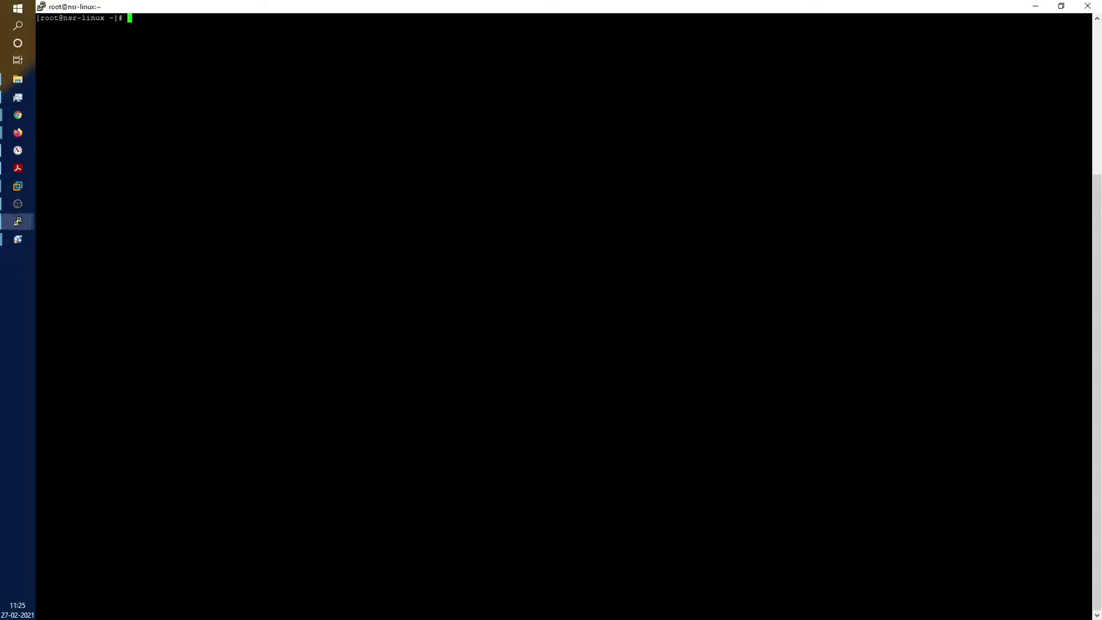
pyautogui.write('mminfo -avot -')
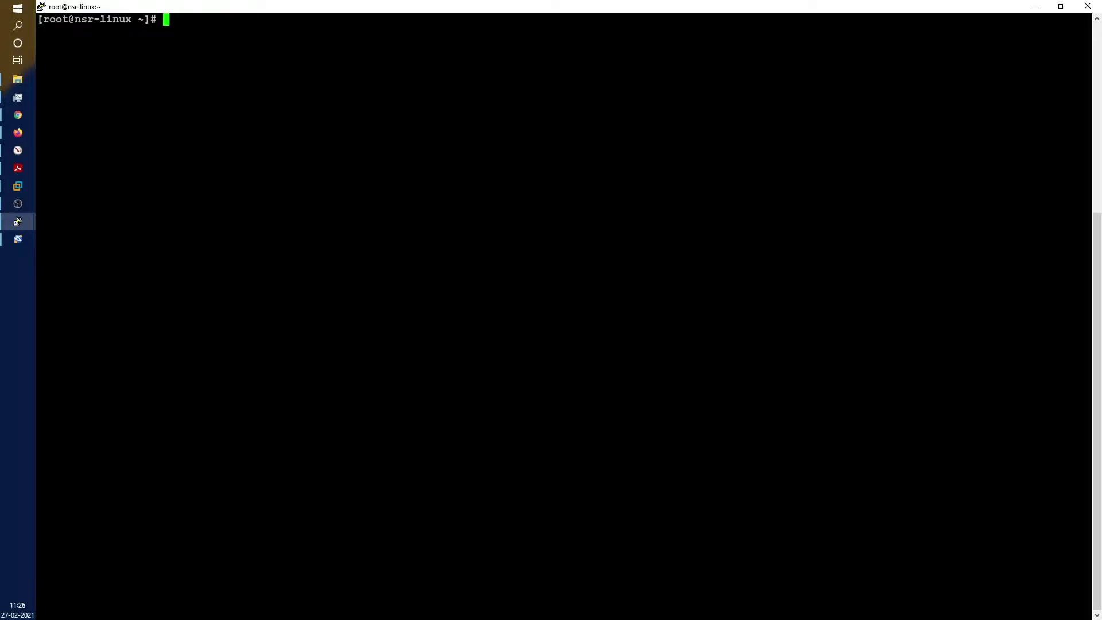
pyautogui.press('Return')
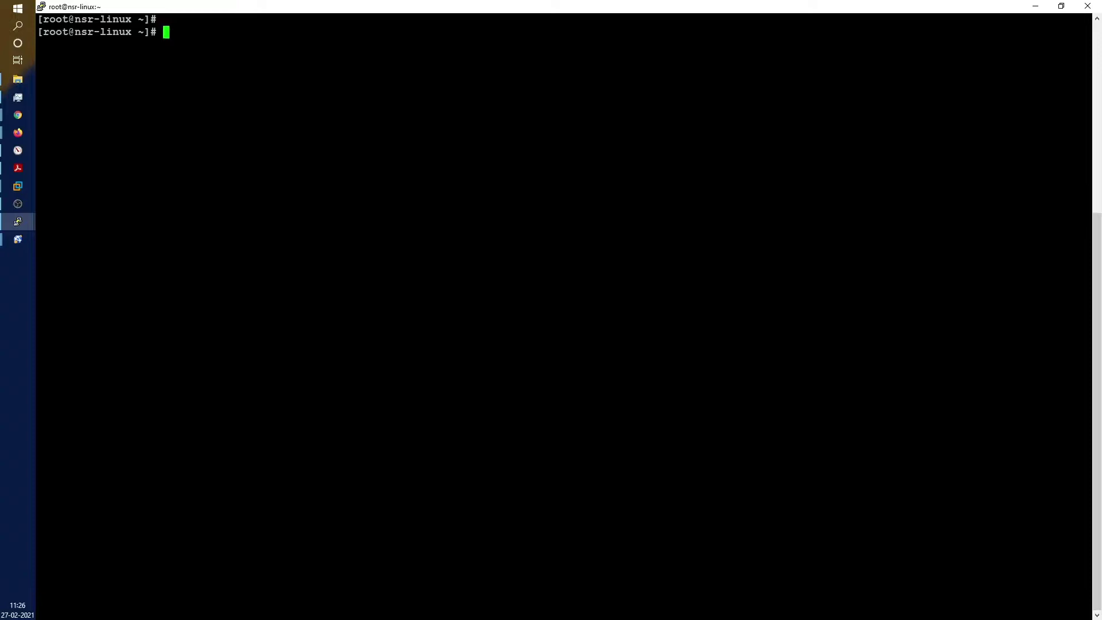
pyautogui.press('Return')
pyautogui.write('mminfo -avo')
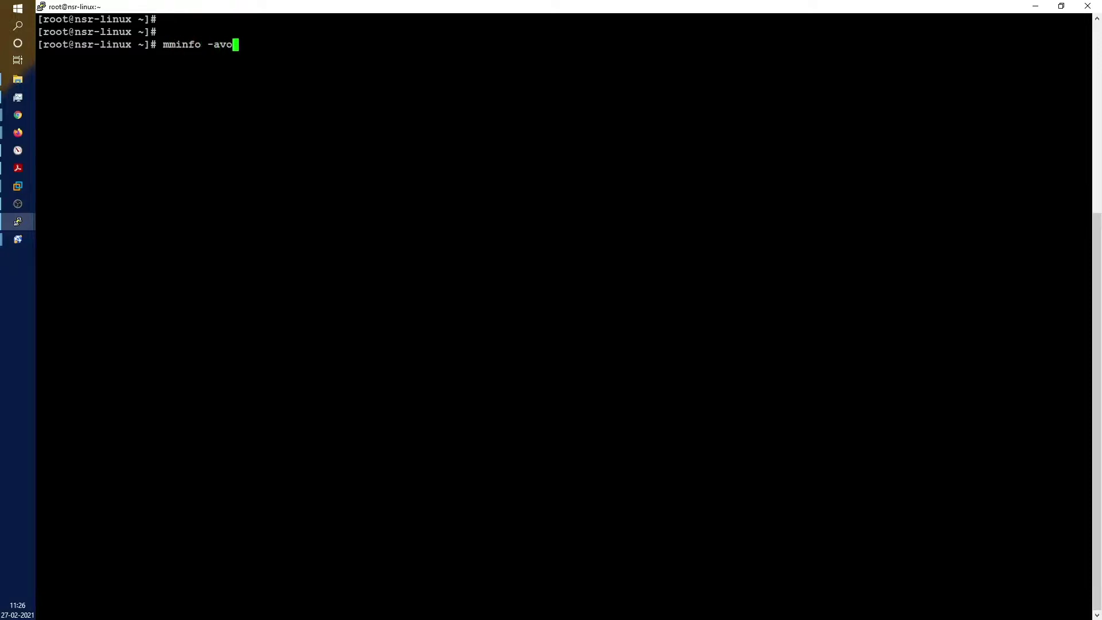
pyautogui.write('t -c sql1')
pyautogui.press('Return')
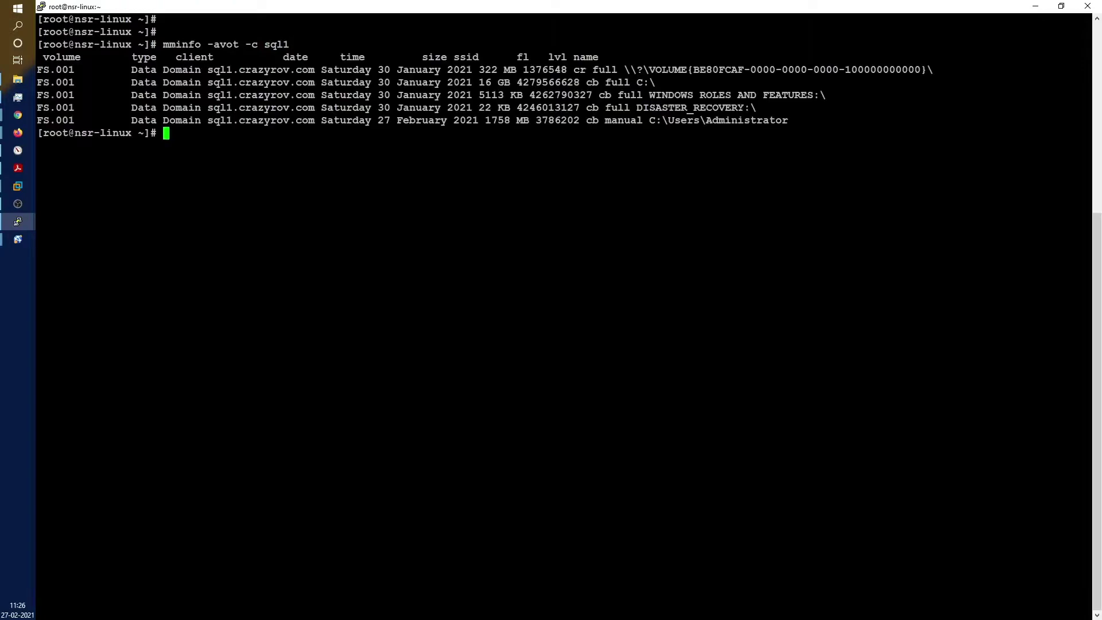
pyautogui.moveTo(763, 108); pyautogui.dragTo(39, 57)
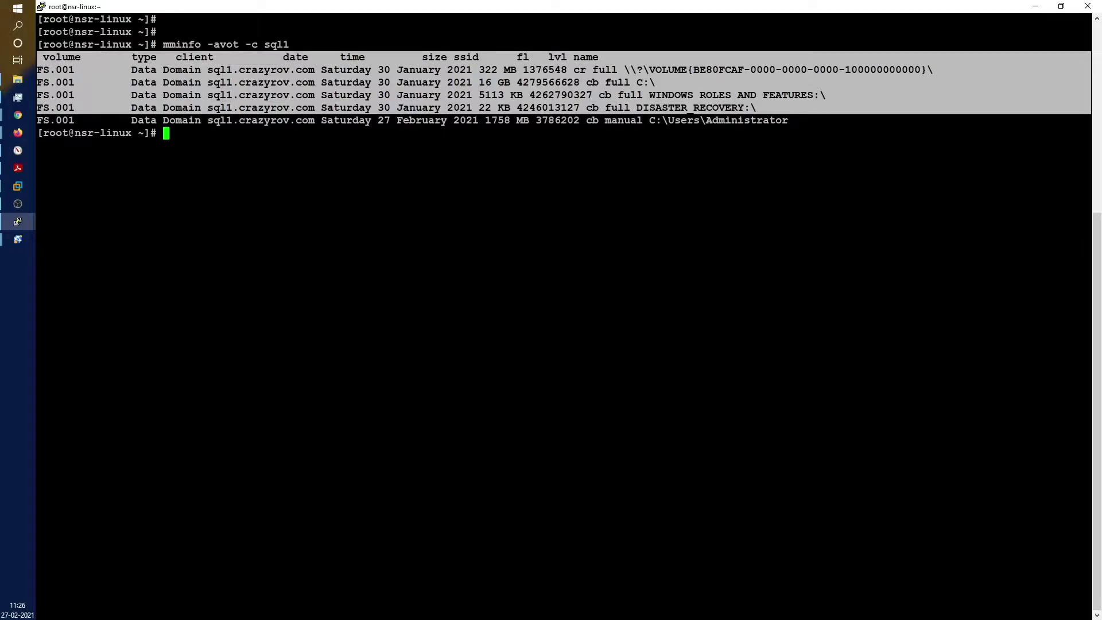
pyautogui.click(720, 98)
pyautogui.tripleClick(634, 83)
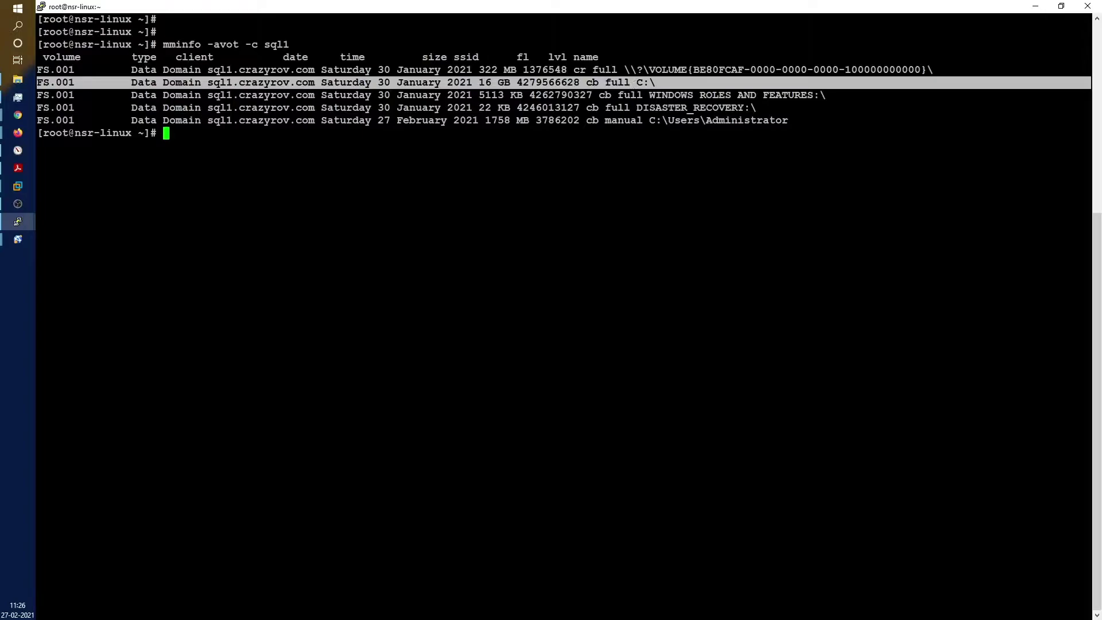
pyautogui.moveTo(648, 95); pyautogui.dragTo(816, 96)
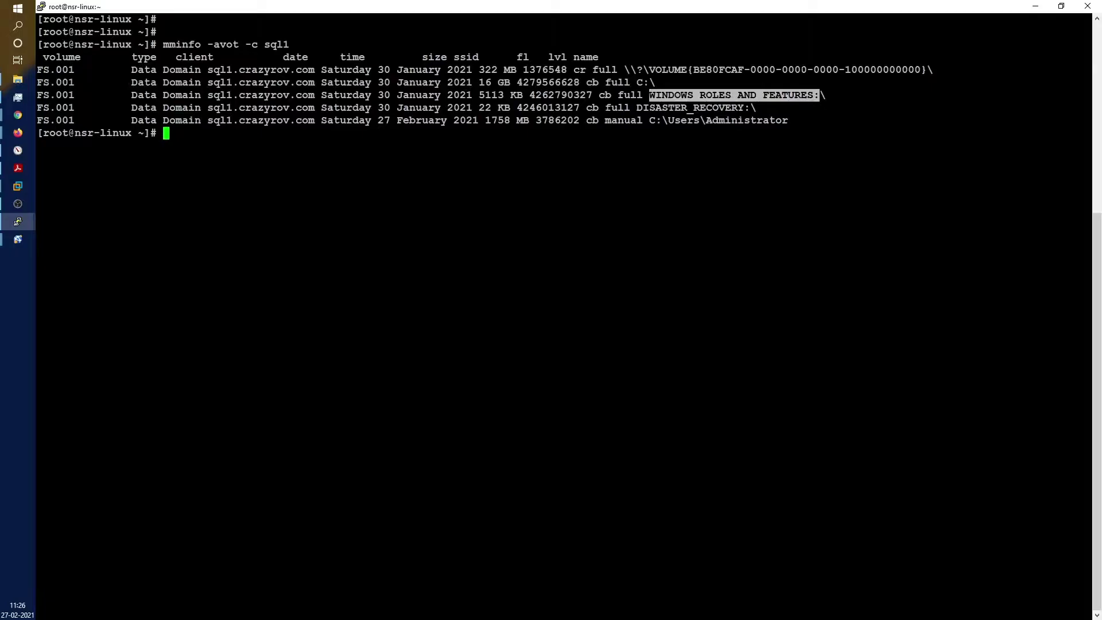
pyautogui.doubleClick(801, 69)
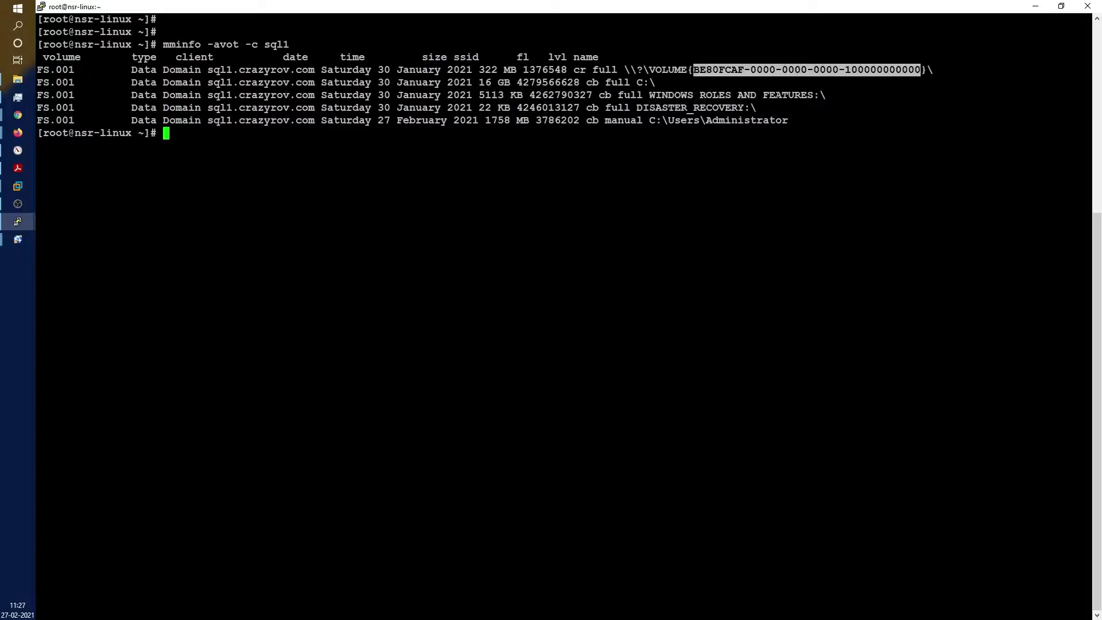
pyautogui.doubleClick(736, 108)
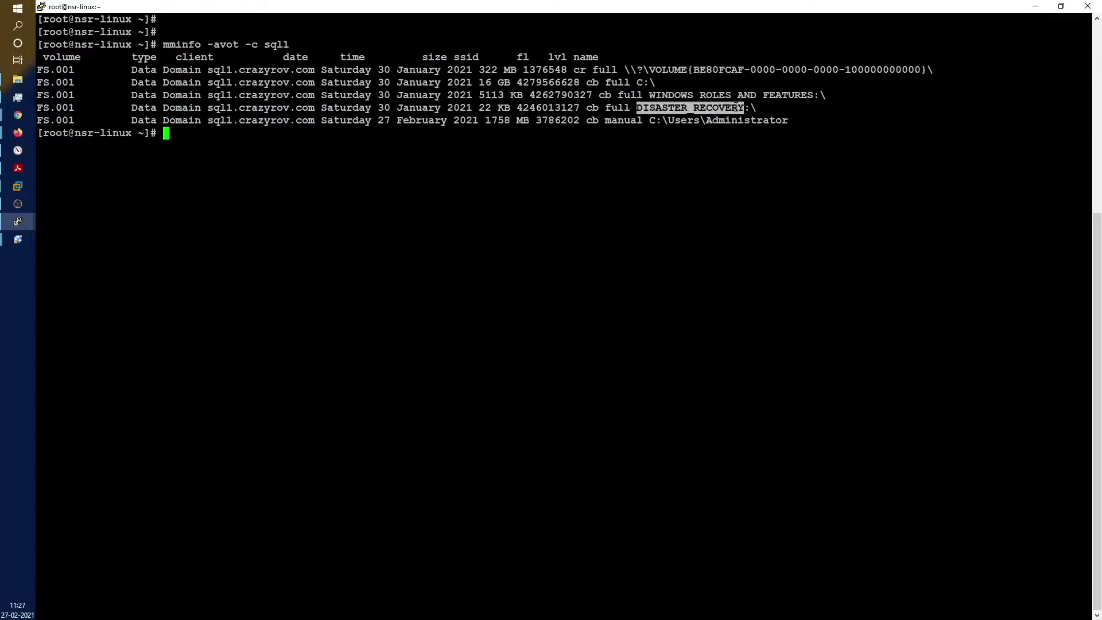
pyautogui.moveTo(746, 109); pyautogui.dragTo(290, 46)
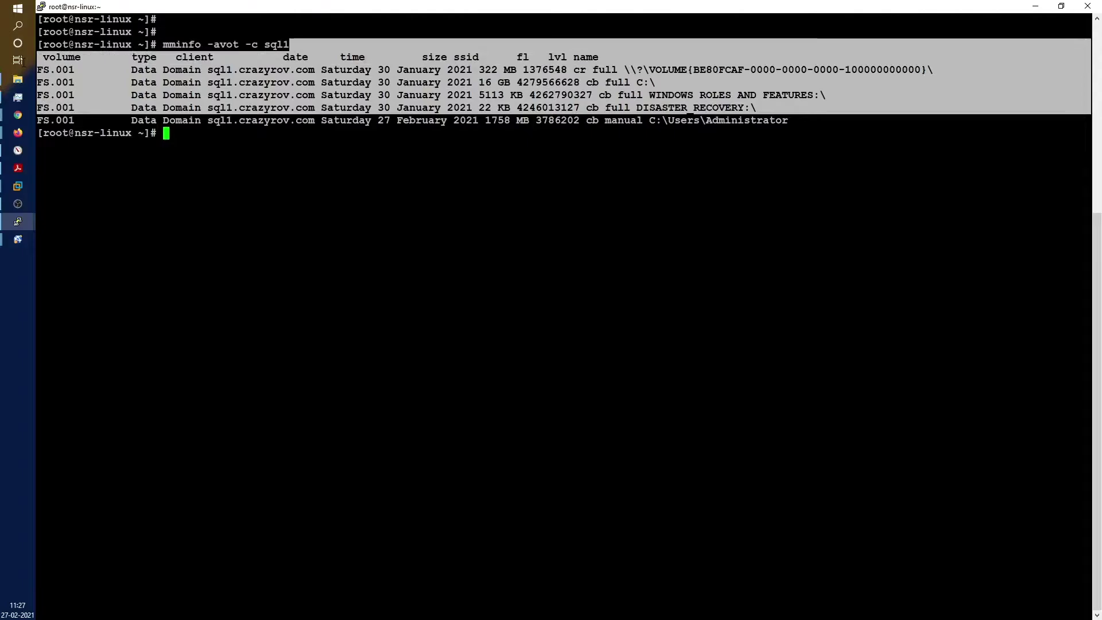
pyautogui.click(596, 82)
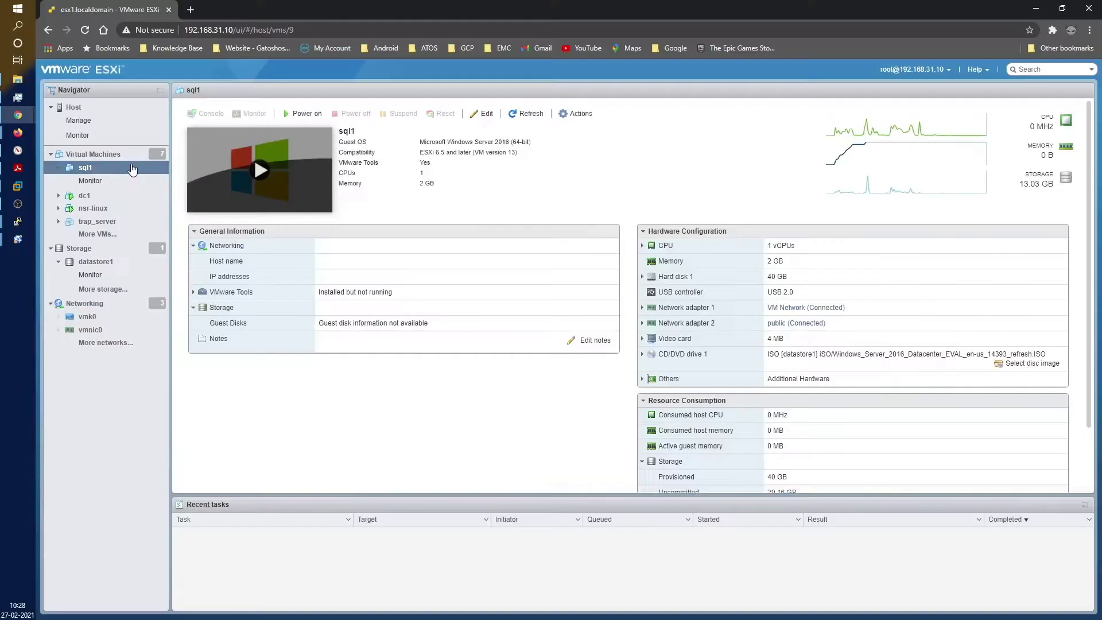
# - Start the New virtual machine wizard via Create/Register VM on Virtual Machines
pyautogui.rightClick(131, 167)
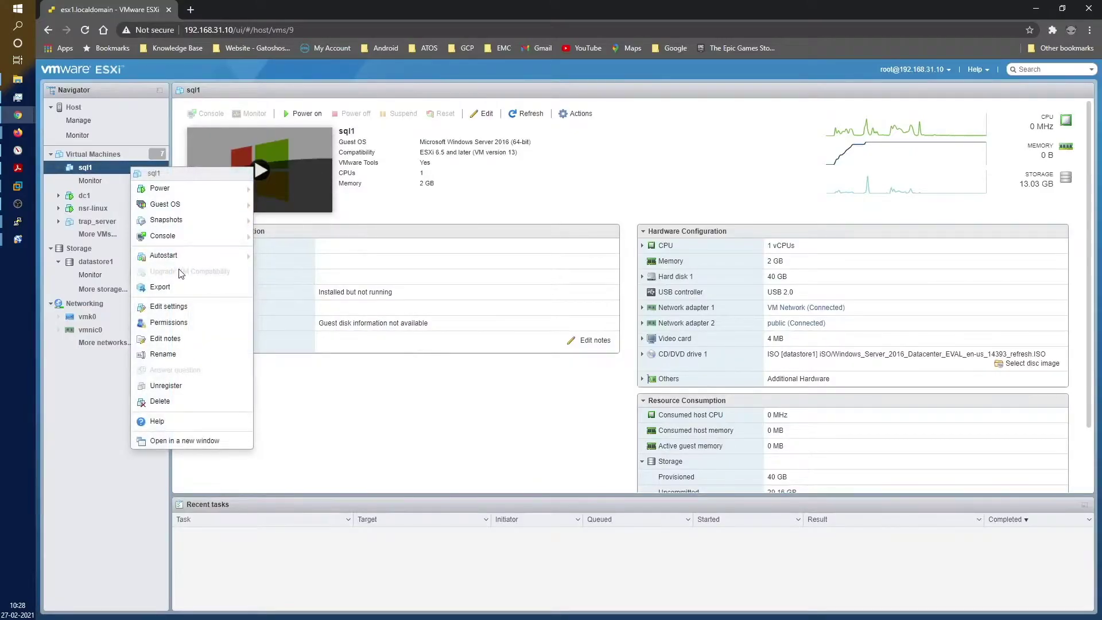
pyautogui.click(81, 156)
pyautogui.rightClick(80, 160)
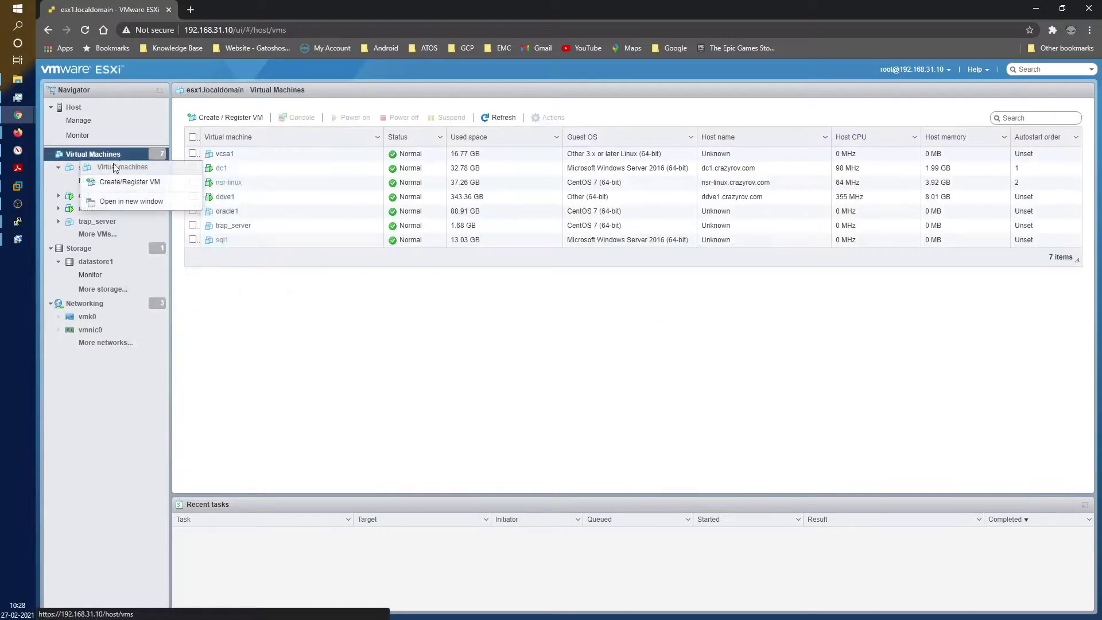
pyautogui.click(130, 183)
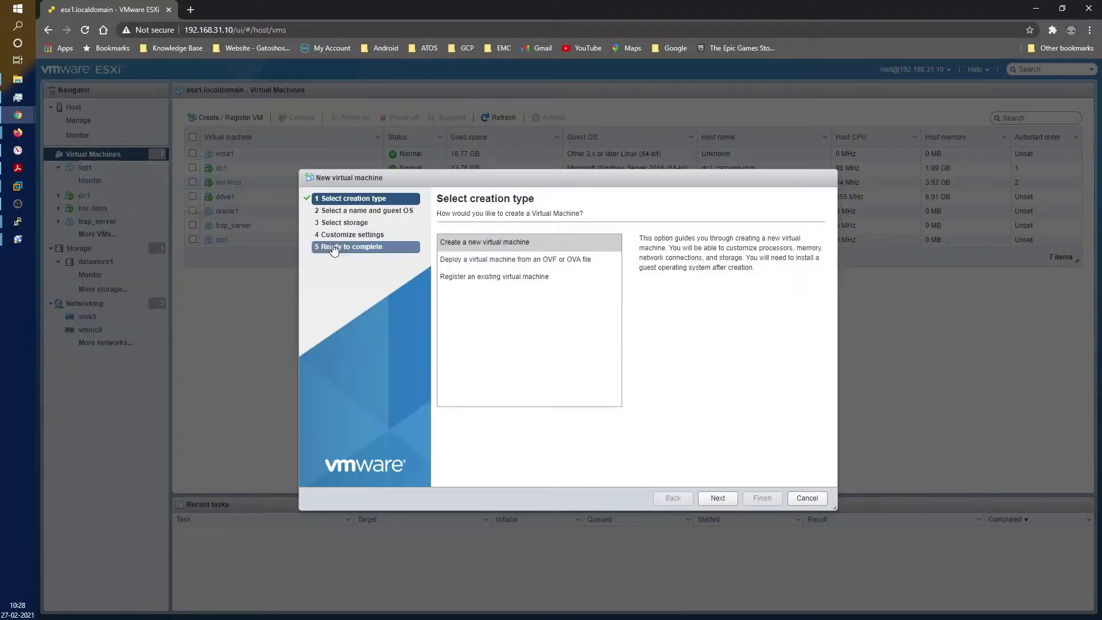
pyautogui.click(717, 498)
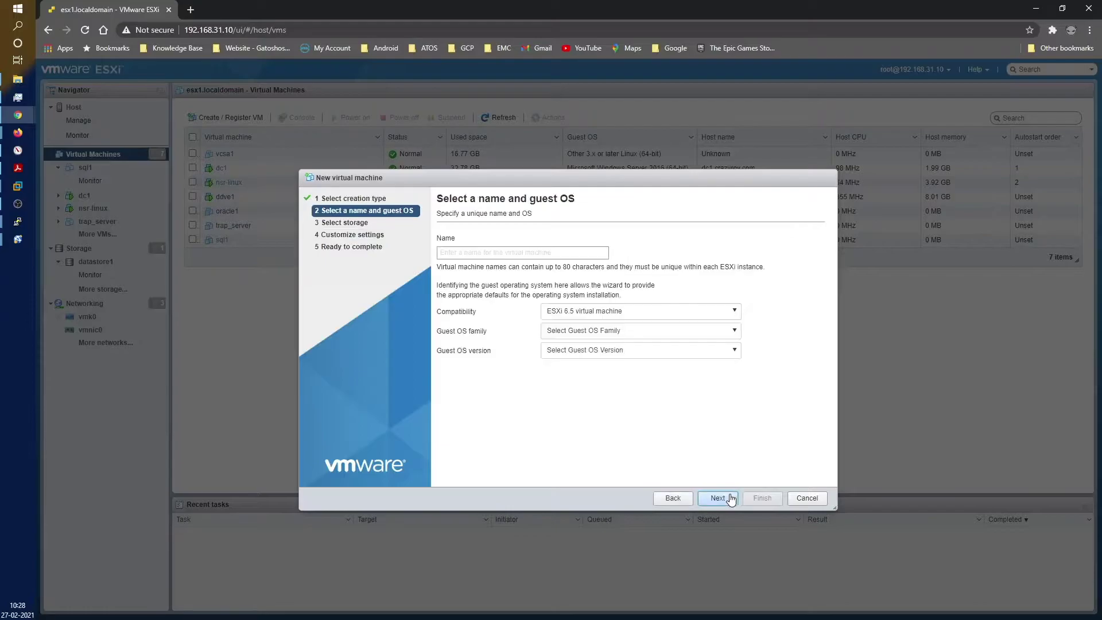
# - Name the VM SQL1-restored with Windows guest family and Microsoft Windows Server 2016 (64-bit)
pyautogui.click(538, 253)
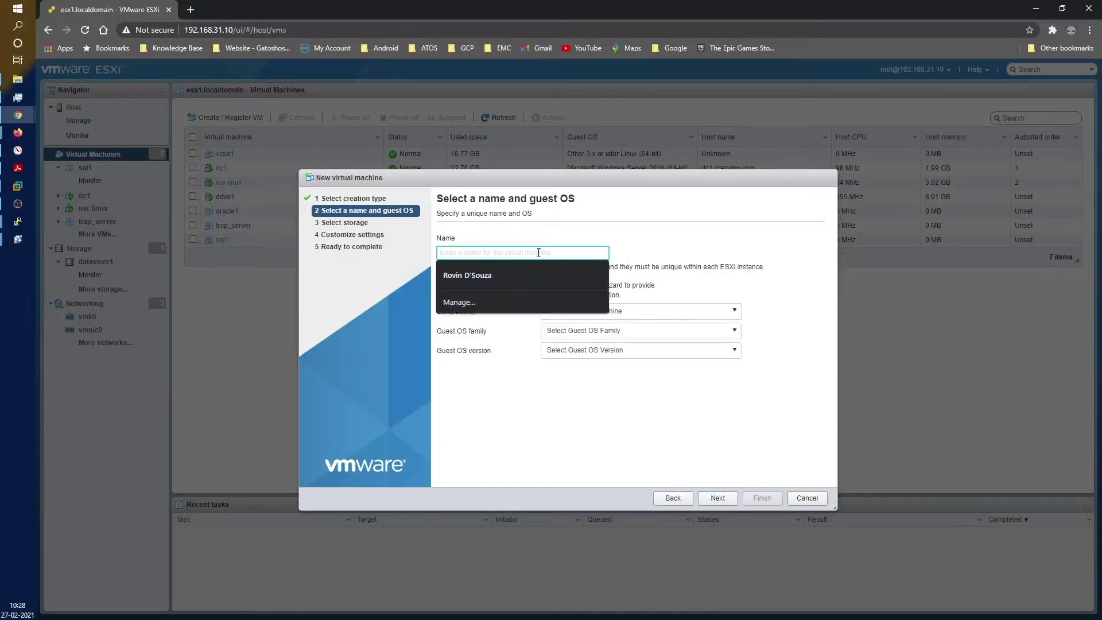
pyautogui.write('SQL1')
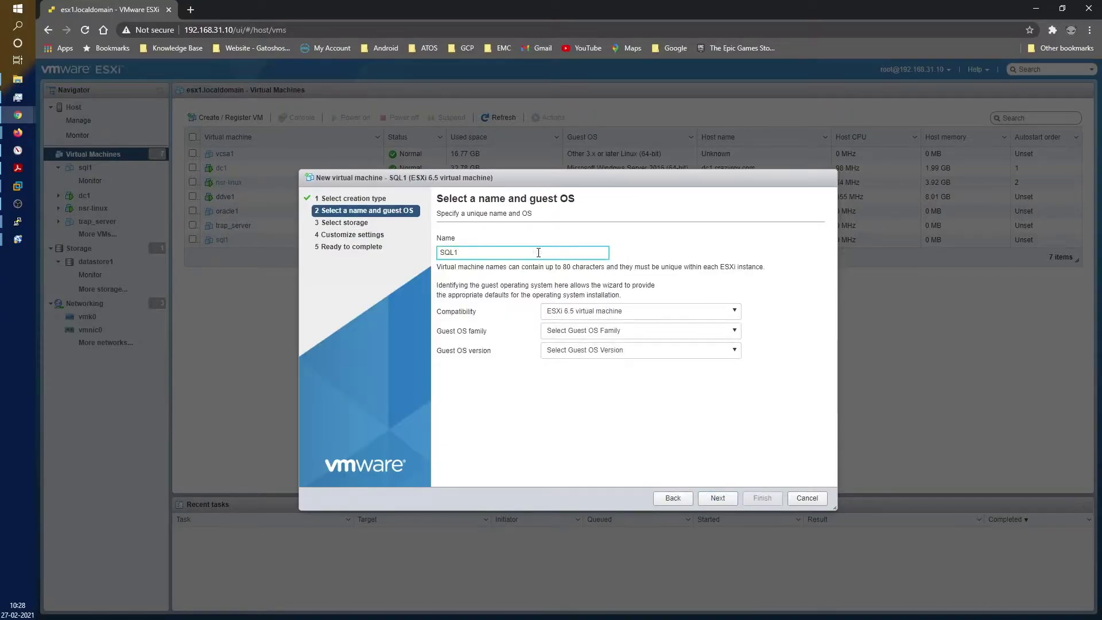
pyautogui.write('-restored')
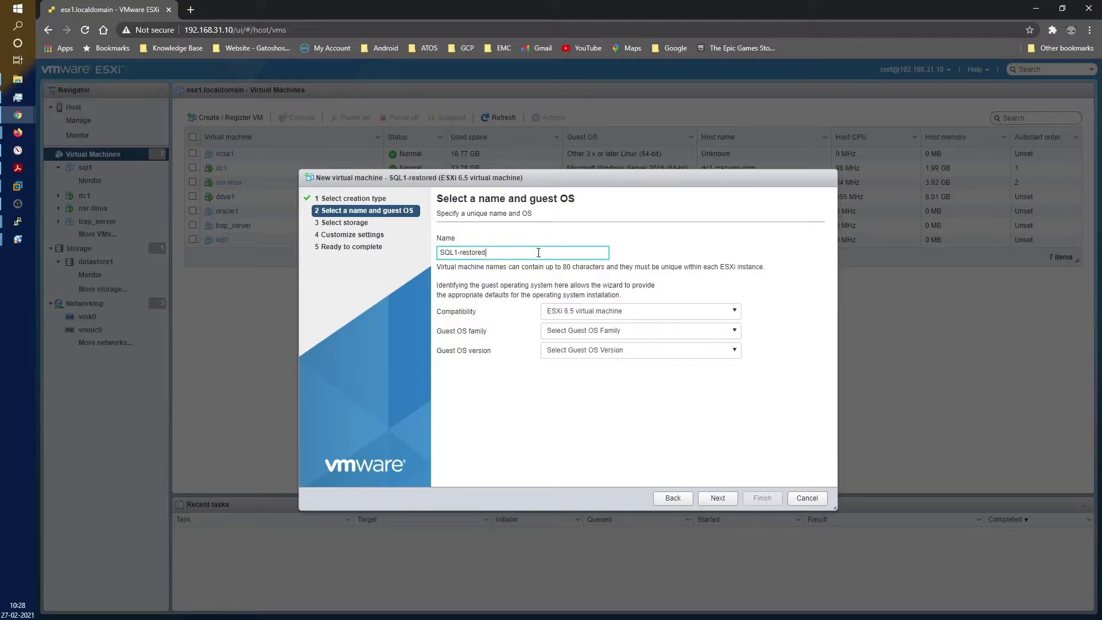
pyautogui.click(631, 330)
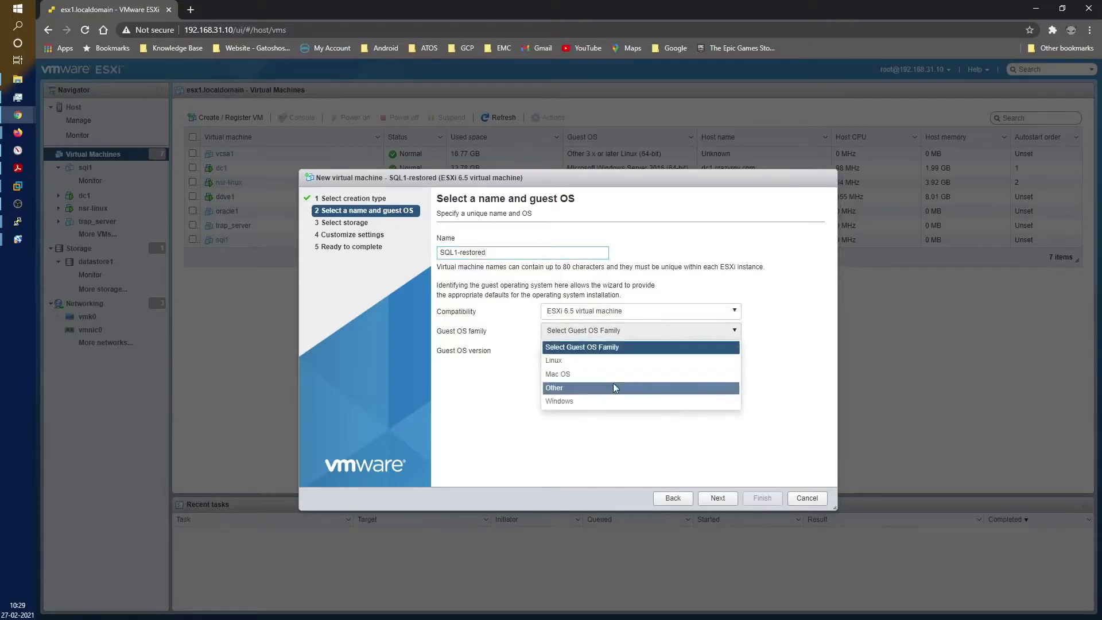
pyautogui.click(612, 401)
pyautogui.click(631, 351)
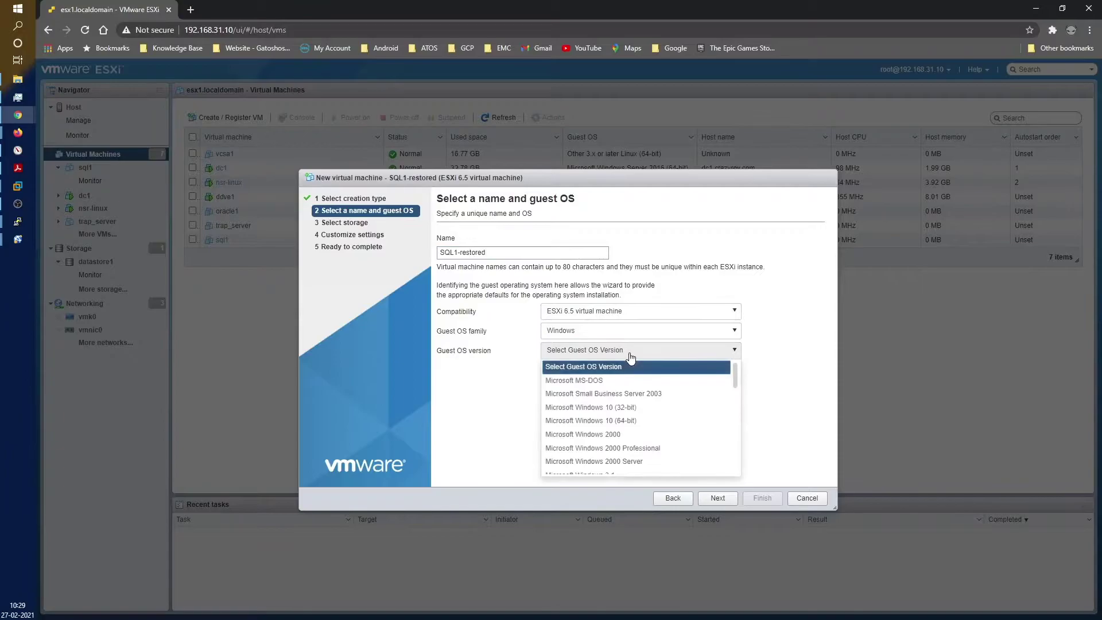
pyautogui.scroll(-5, 648, 434)
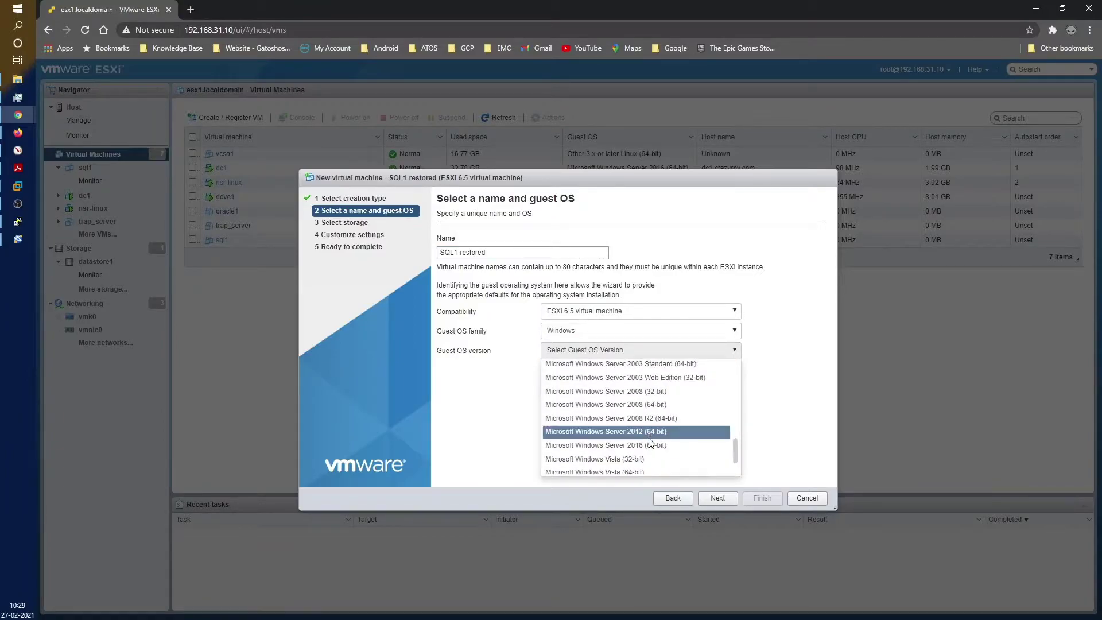
pyautogui.click(650, 445)
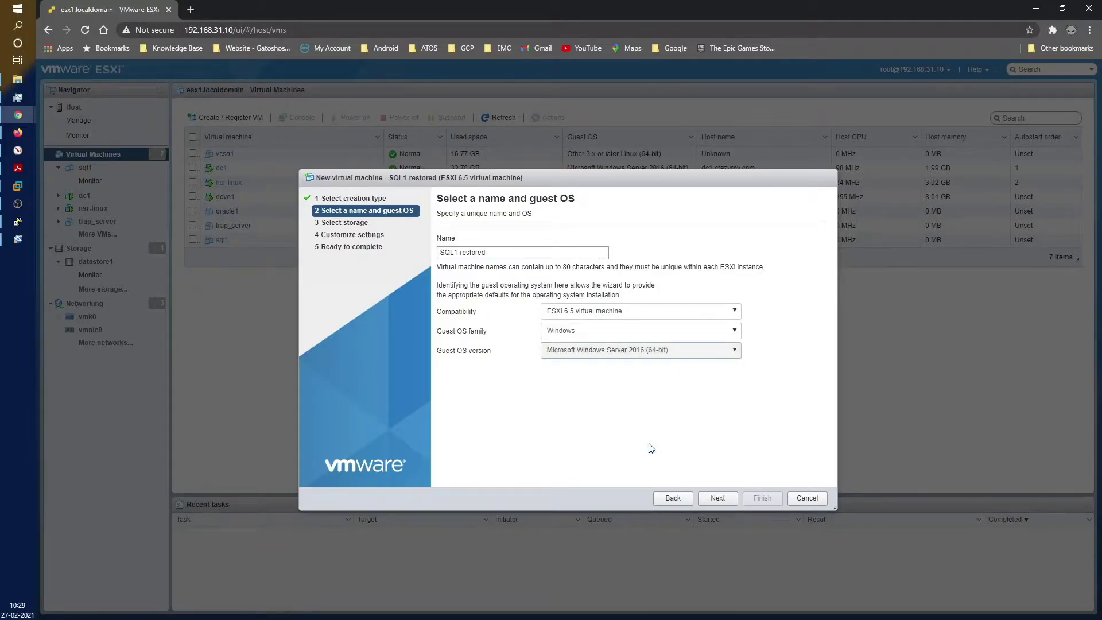
# - Advance to hardware customization and review Hard disk 1's settings
pyautogui.click(714, 500)
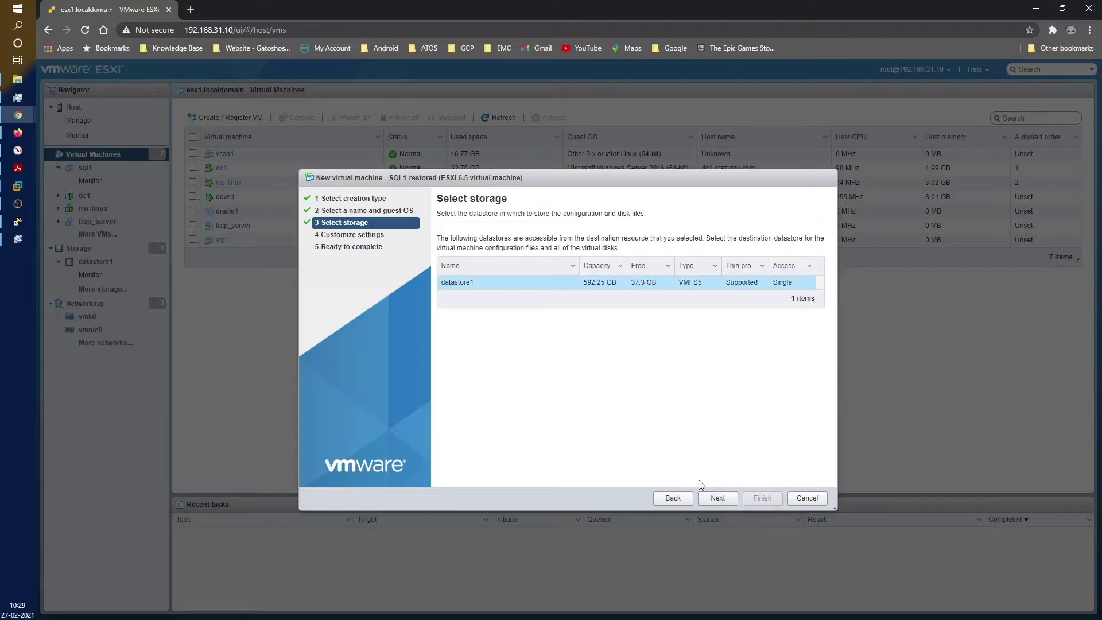
pyautogui.click(716, 499)
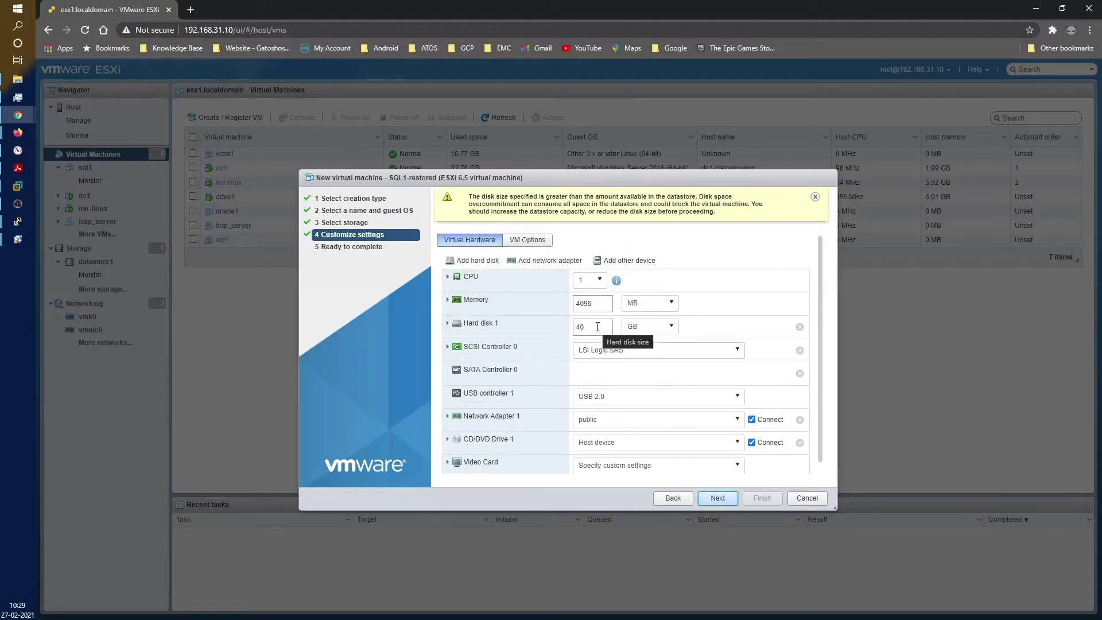
pyautogui.click(447, 323)
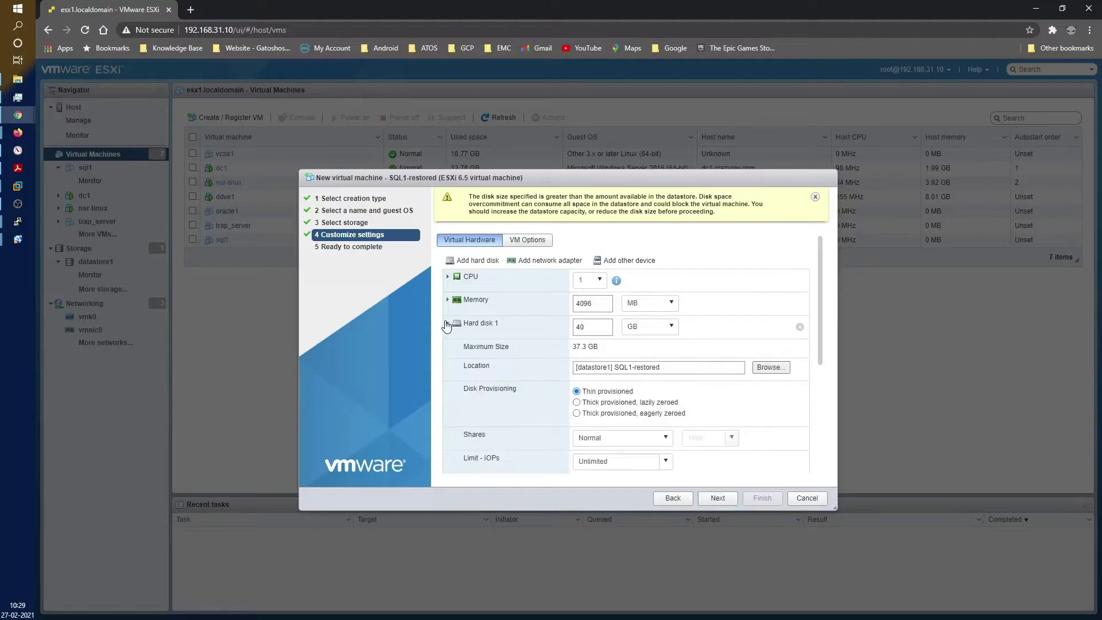
pyautogui.scroll(-1, 731, 351)
pyautogui.scroll(-1, 731, 351)
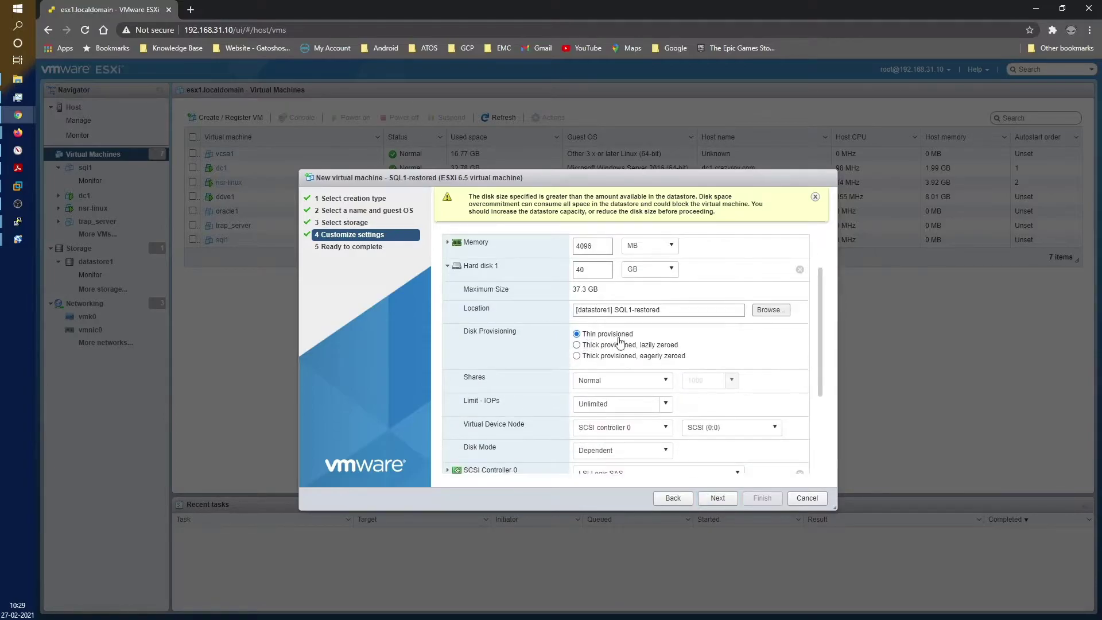
pyautogui.scroll(2, 640, 310)
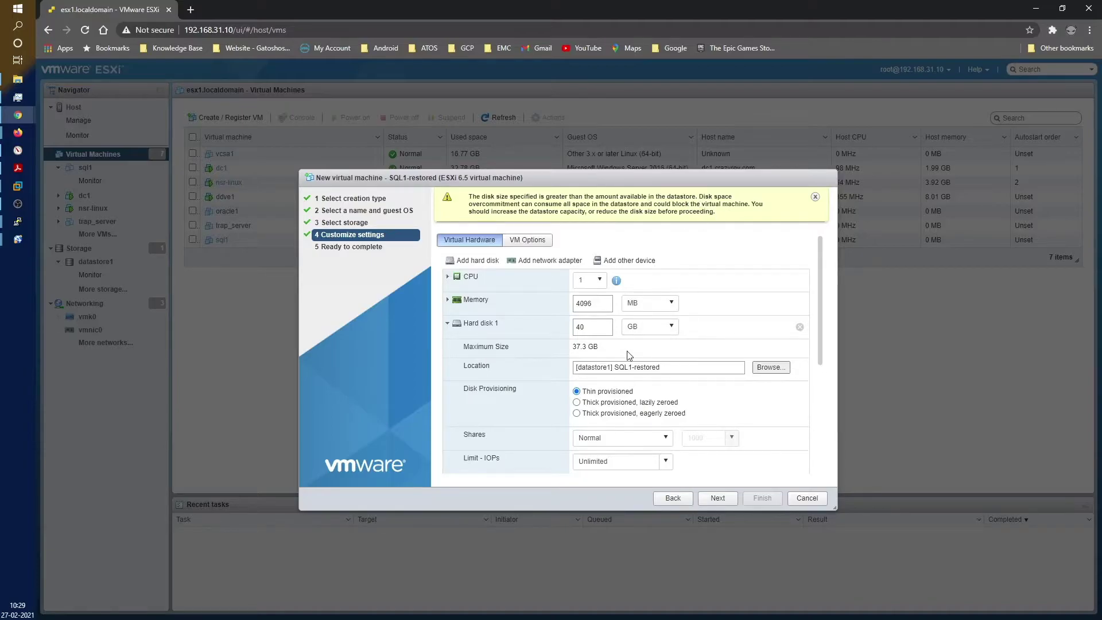
pyautogui.scroll(-3, 629, 355)
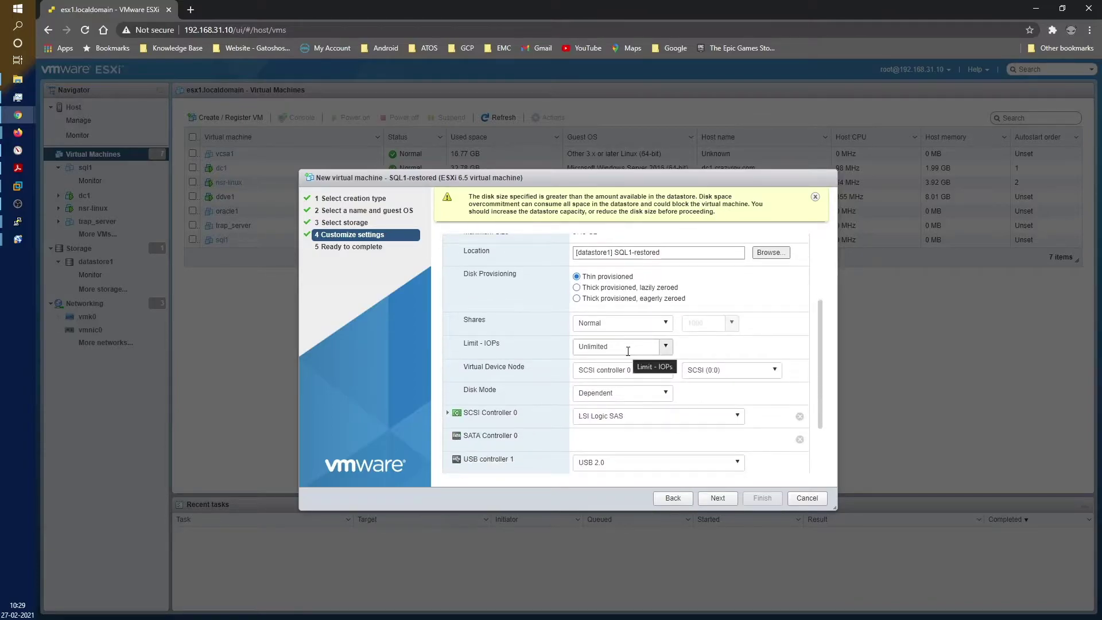
pyautogui.scroll(-2, 519, 406)
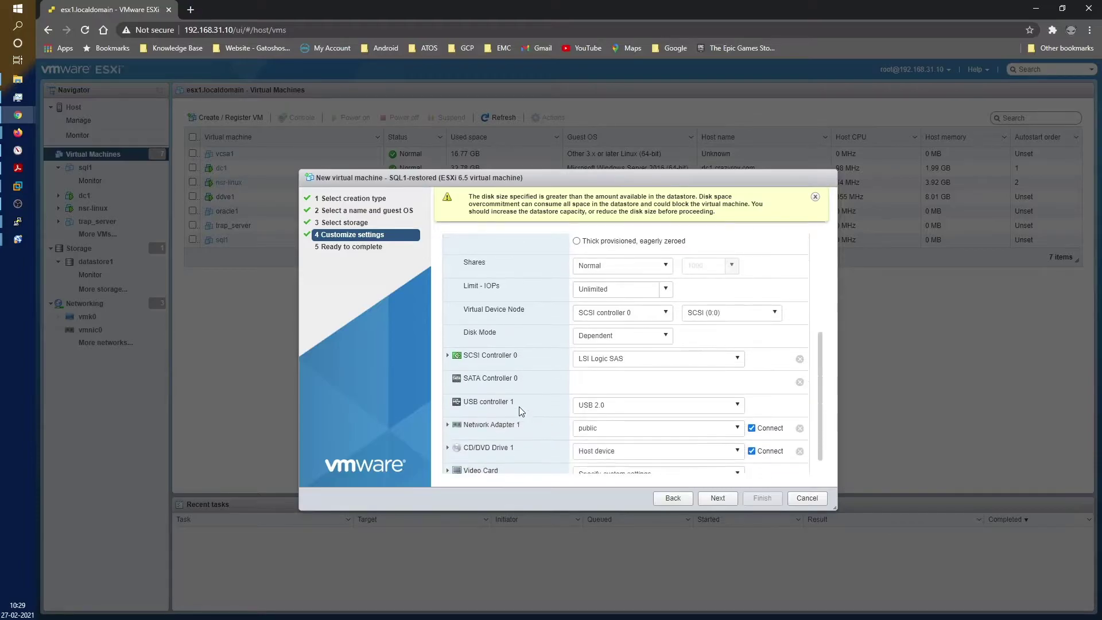
pyautogui.scroll(5, 509, 398)
pyautogui.scroll(-2, 508, 395)
pyautogui.scroll(-2, 509, 394)
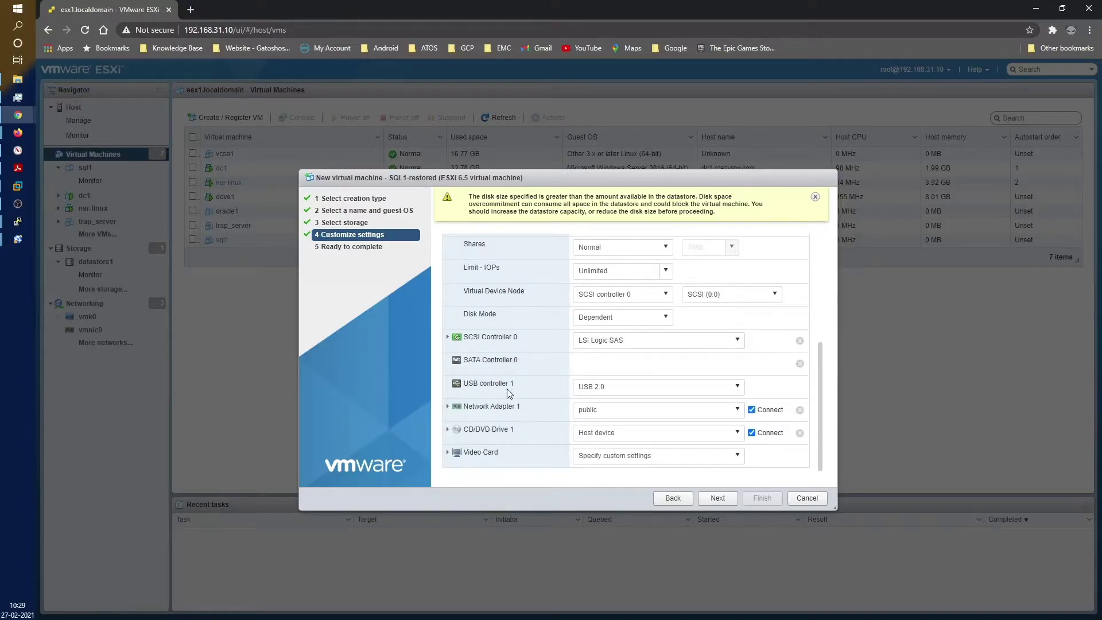
# - Connect Network Adapter 1 to VM Network
pyautogui.click(447, 406)
pyautogui.scroll(-2, 677, 384)
pyautogui.click(738, 335)
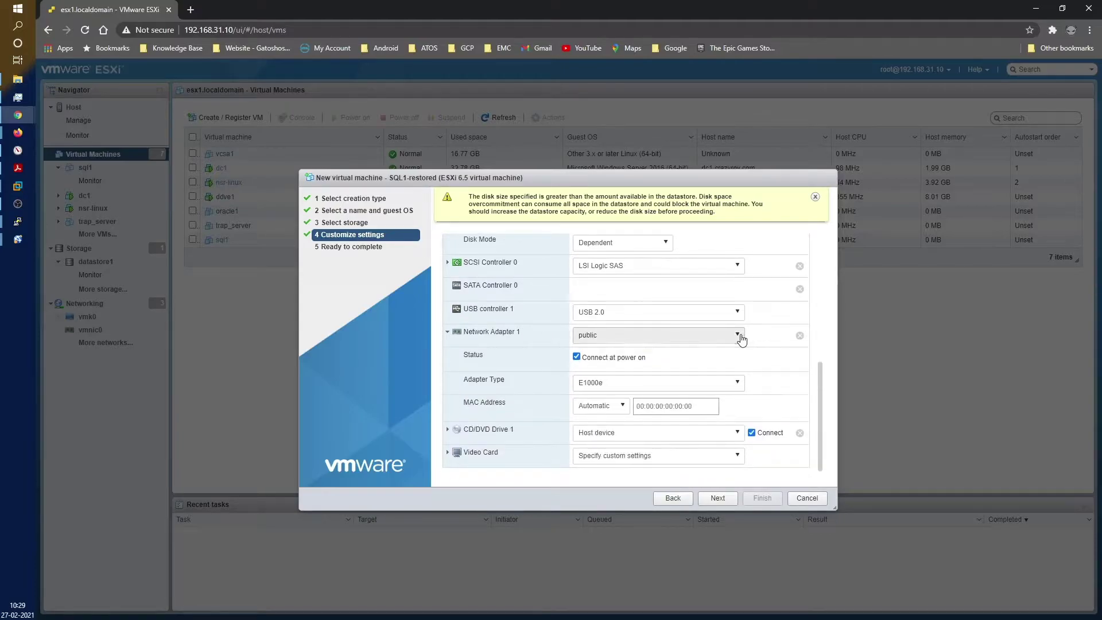
pyautogui.click(725, 360)
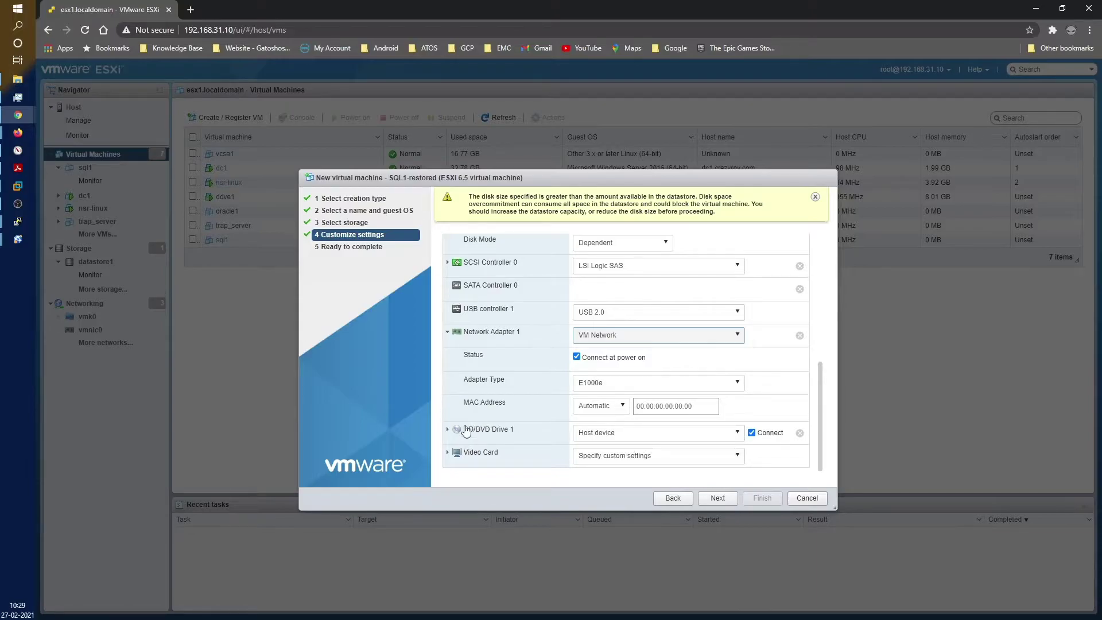
# - Load NetWorker_19.4.0.25_Windows_BMR_Wizard_x64_WinPE_10.iso from datastore1's iSO folder into CD/DVD Drive 1
pyautogui.click(448, 429)
pyautogui.scroll(-2, 595, 428)
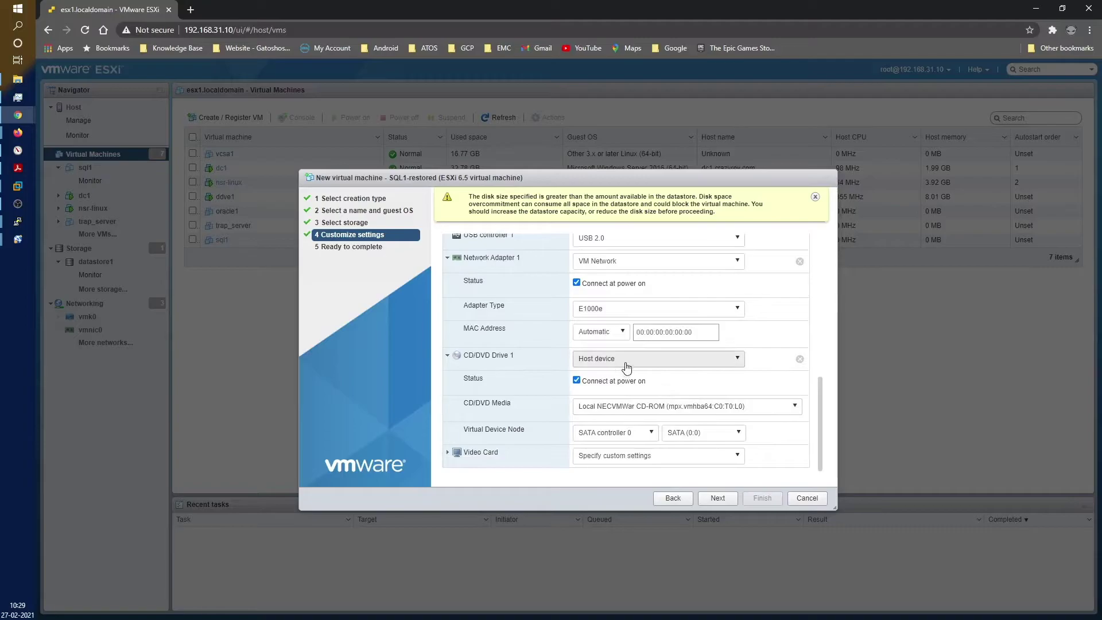
pyautogui.click(626, 367)
pyautogui.click(624, 390)
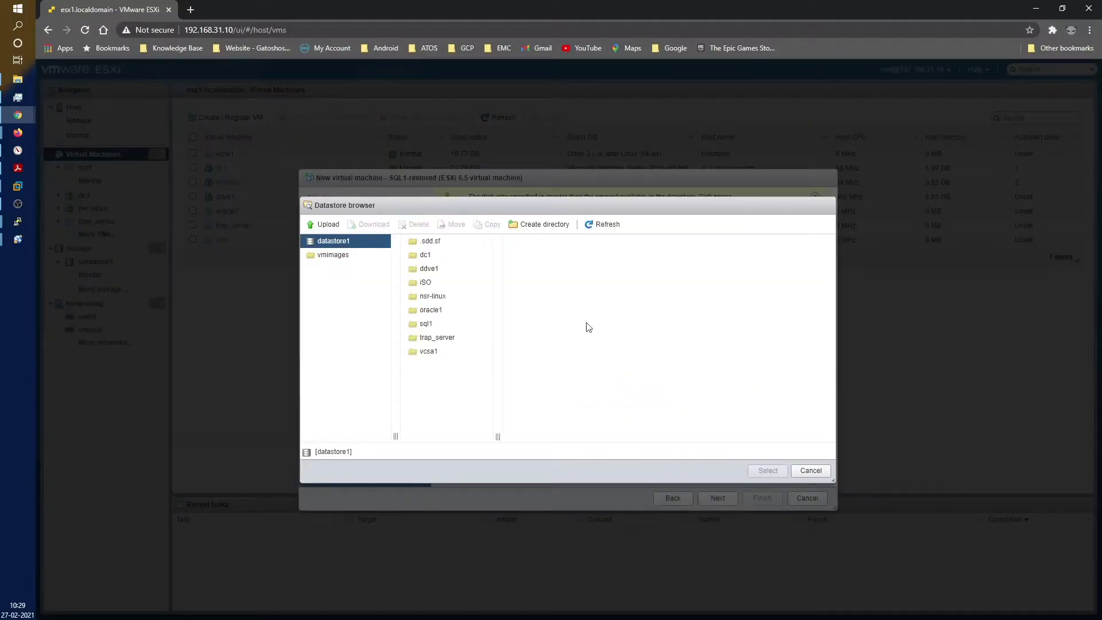
pyautogui.click(425, 281)
pyautogui.click(547, 269)
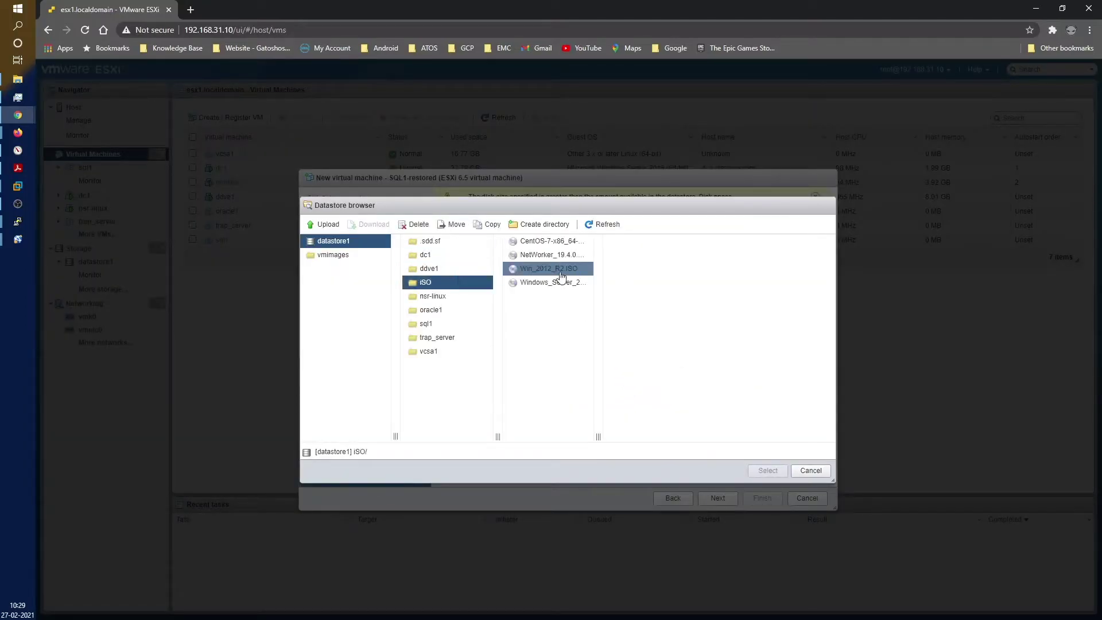
pyautogui.click(557, 254)
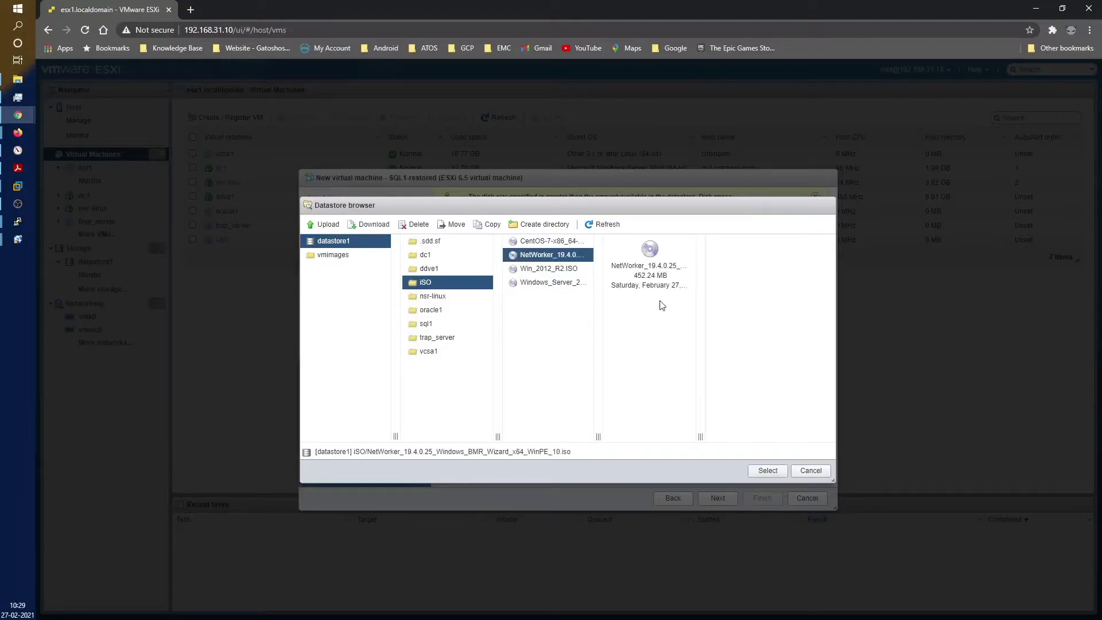
pyautogui.click(767, 471)
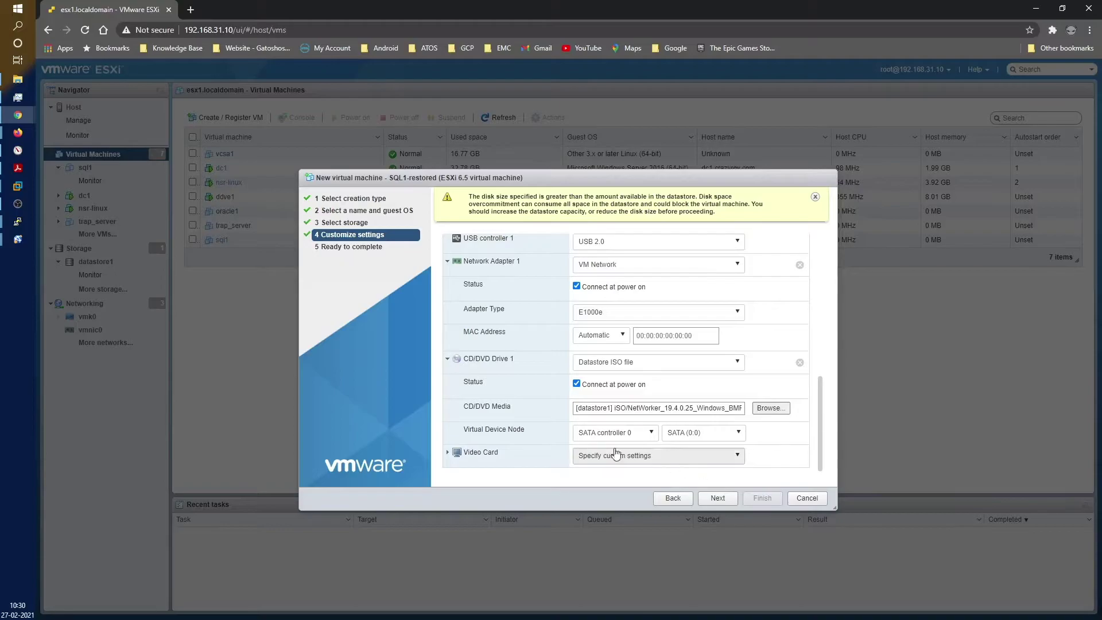
# - Review the Ready to complete summary and create SQL1-restored (1 vCPU, 4 GB memory, 40 GB disk)
pyautogui.click(712, 496)
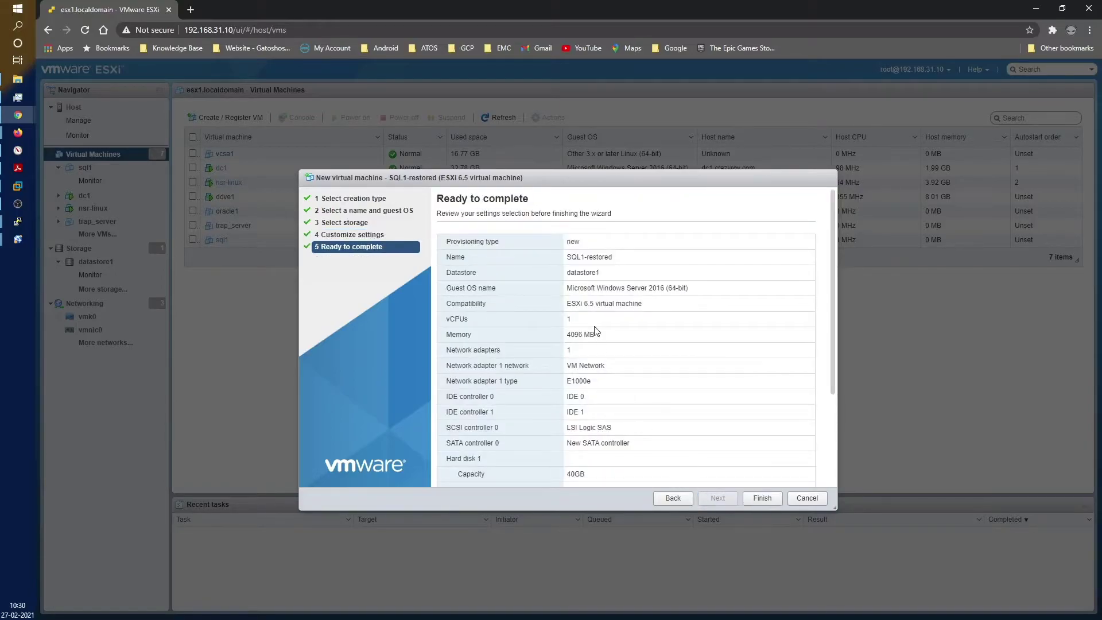
pyautogui.scroll(-3, 595, 331)
pyautogui.scroll(3, 597, 468)
pyautogui.scroll(-1, 589, 405)
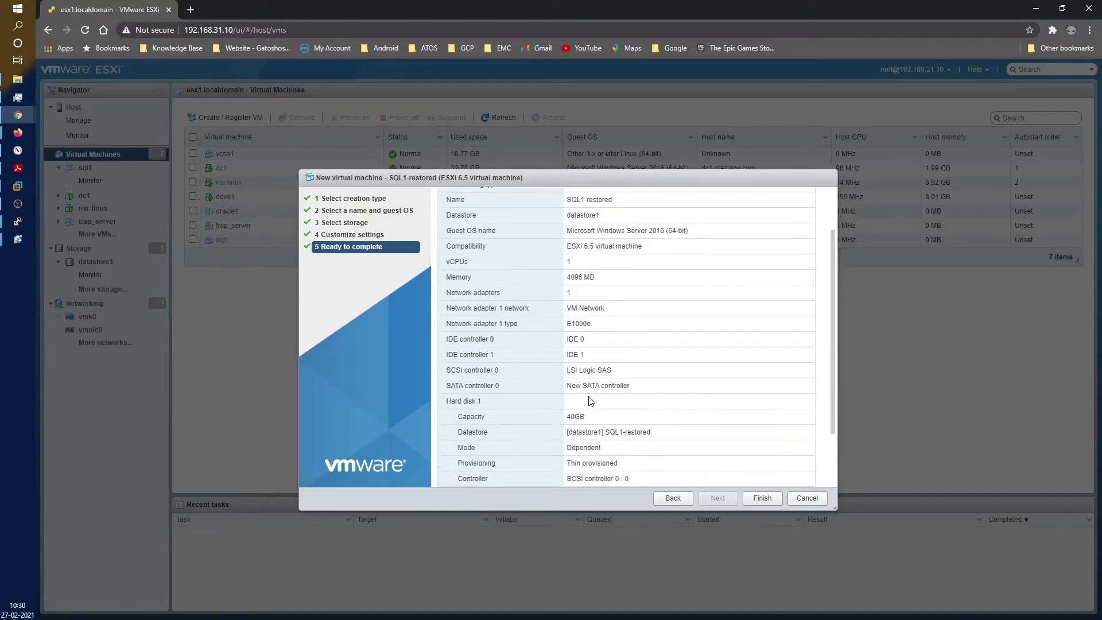
pyautogui.scroll(-2, 591, 407)
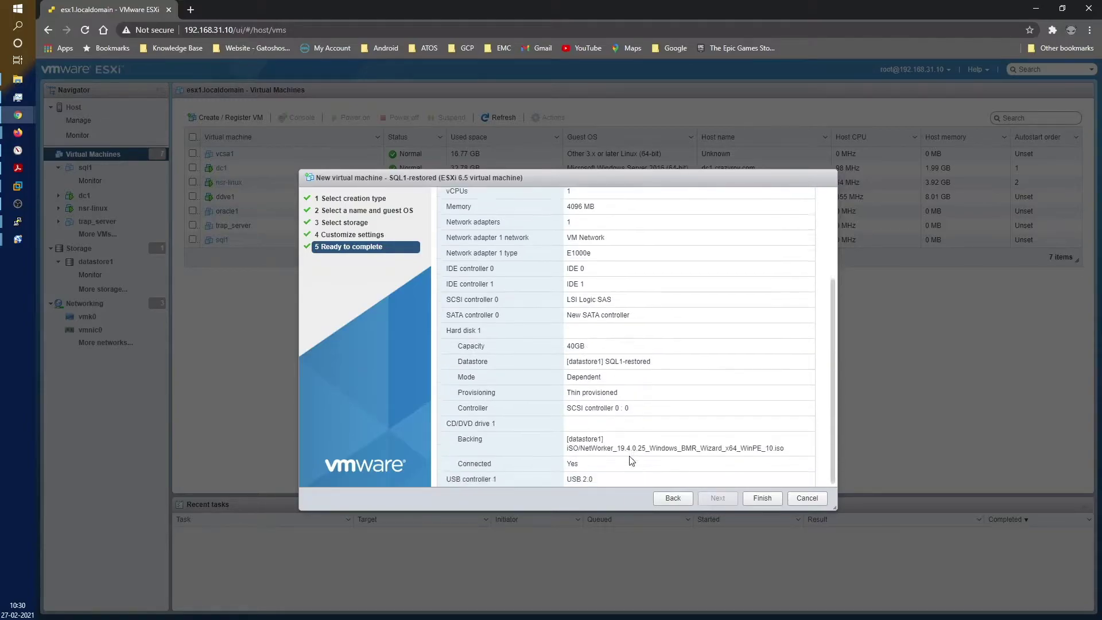
pyautogui.click(773, 499)
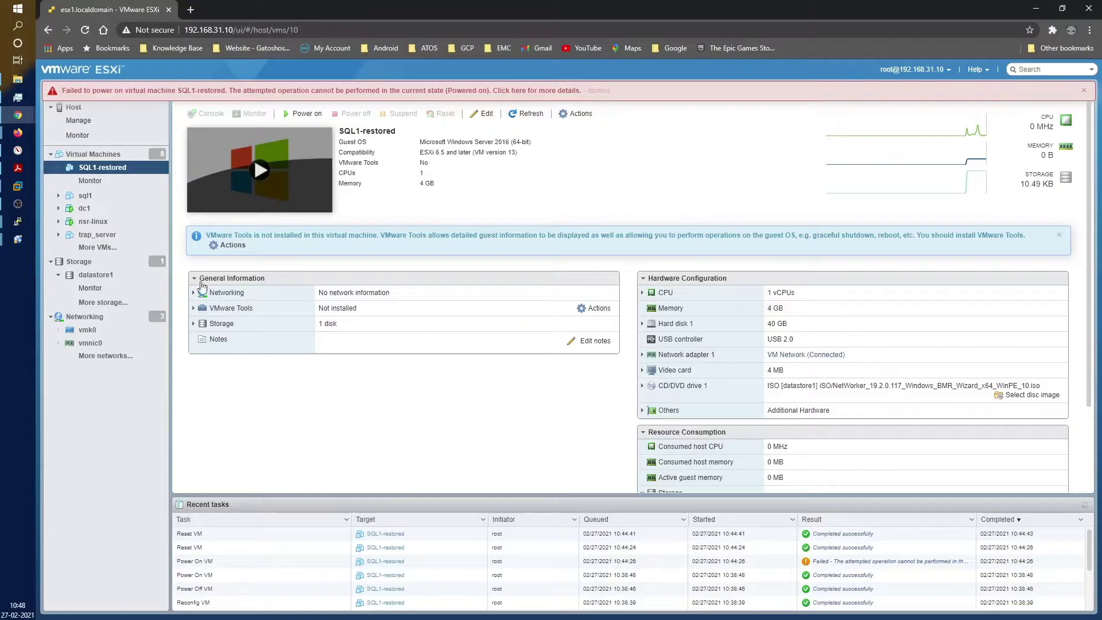
# - Expand SQL1-restored's storage details and open its console showing the BMR Wizard welcome page
pyautogui.click(193, 324)
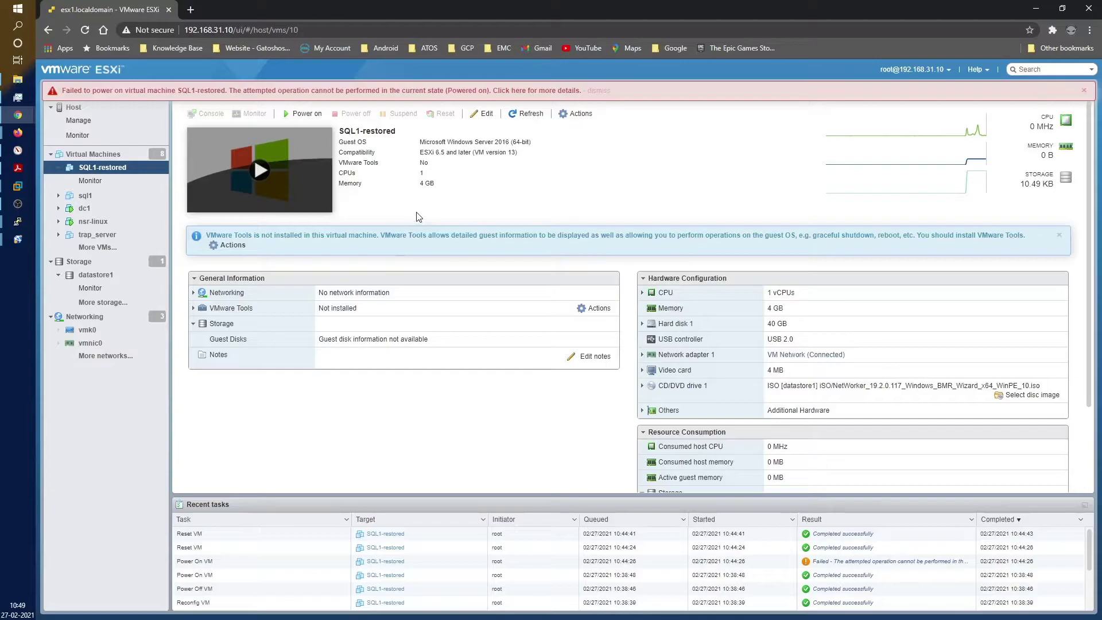
pyautogui.click(266, 177)
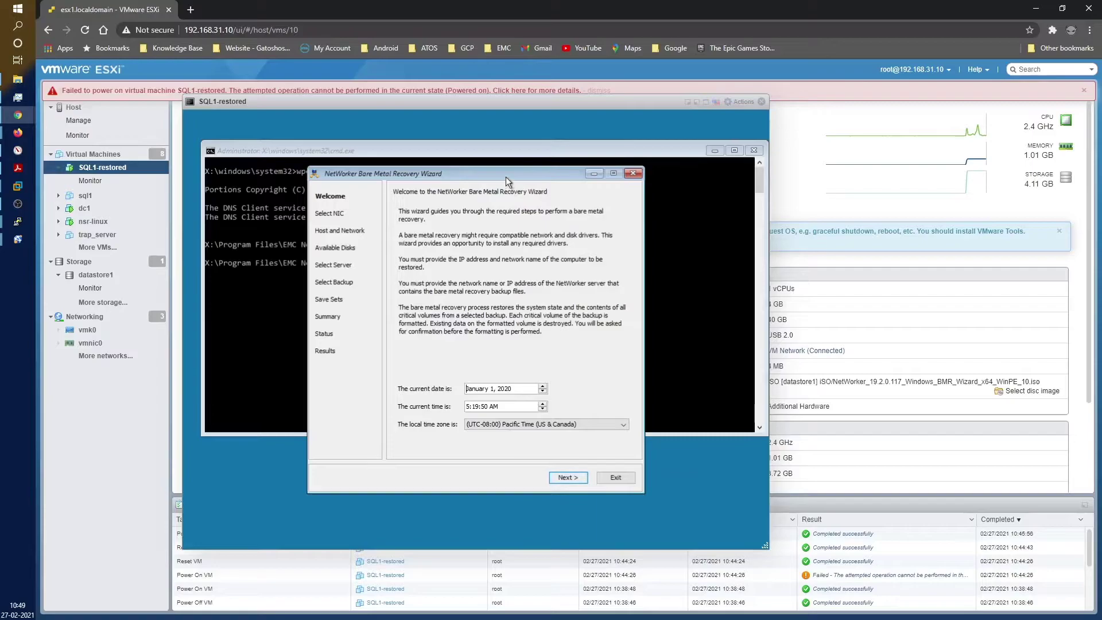
# - Set the date to 2/27/2021 and time zone to (UTC+05:30) Chennai, Kolkata, Mumbai, New Delhi, then continue
pyautogui.click(545, 374)
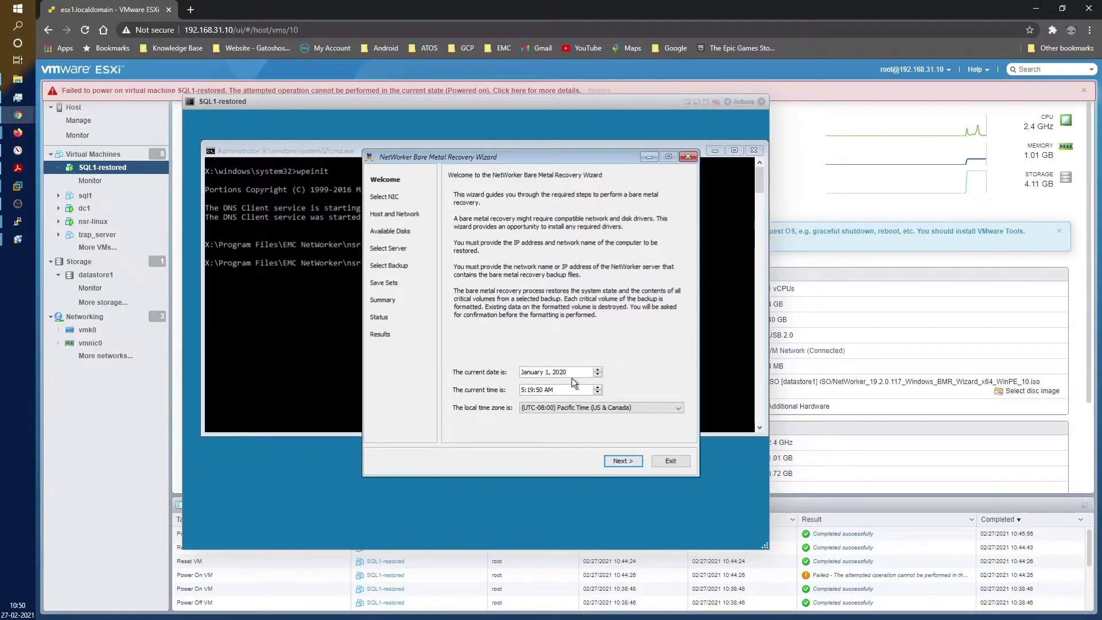
pyautogui.write('2/27/2021')
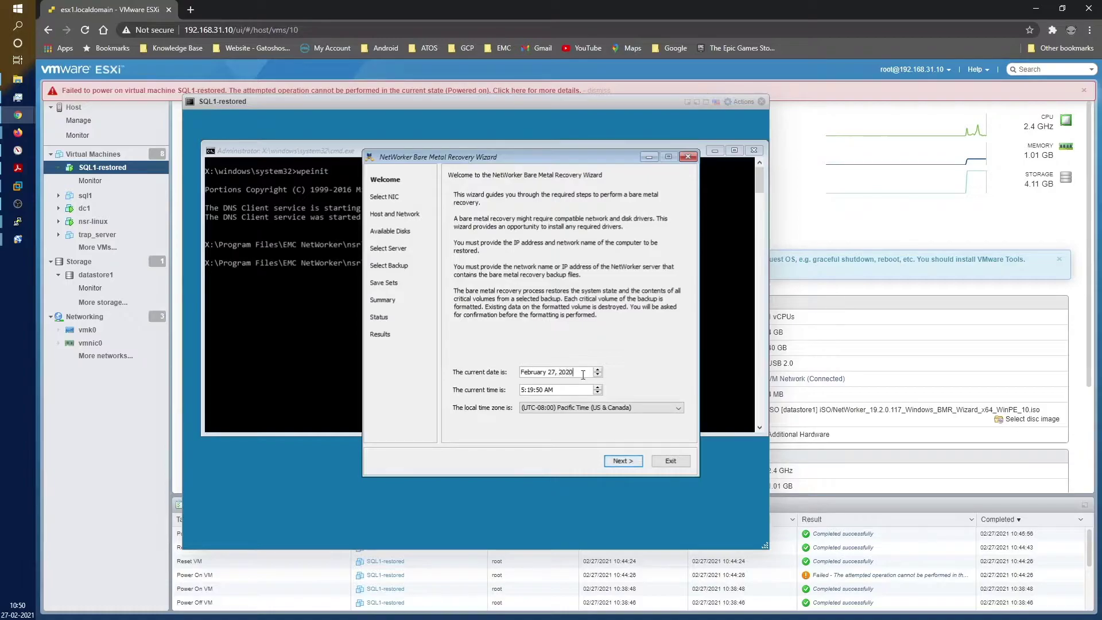
pyautogui.click(612, 411)
pyautogui.scroll(7, 612, 443)
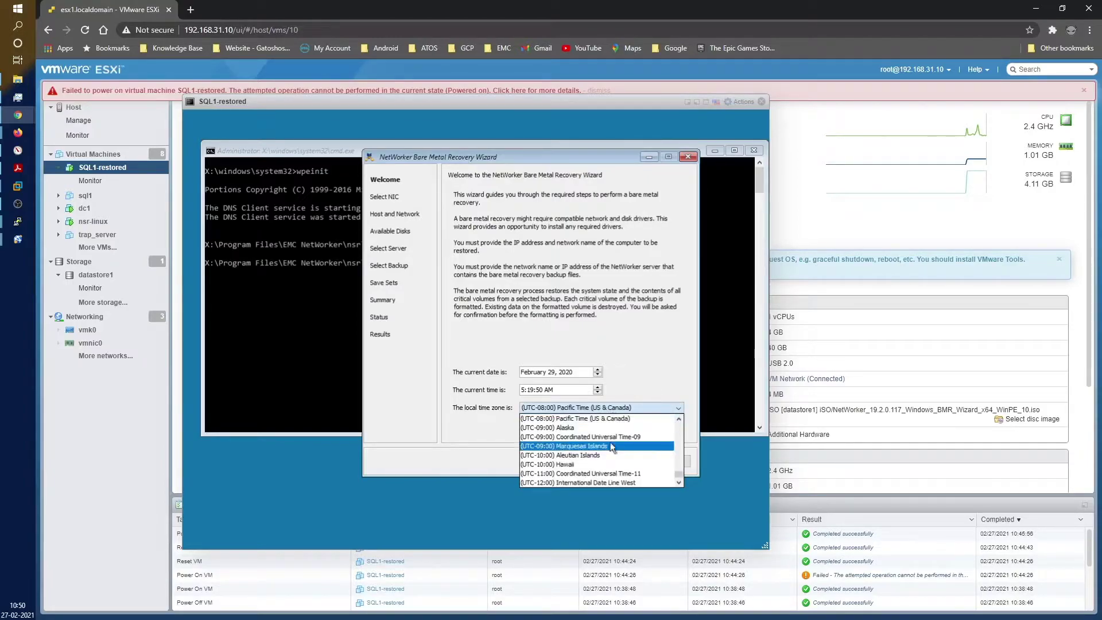
pyautogui.scroll(-14, 613, 464)
pyautogui.scroll(1, 613, 464)
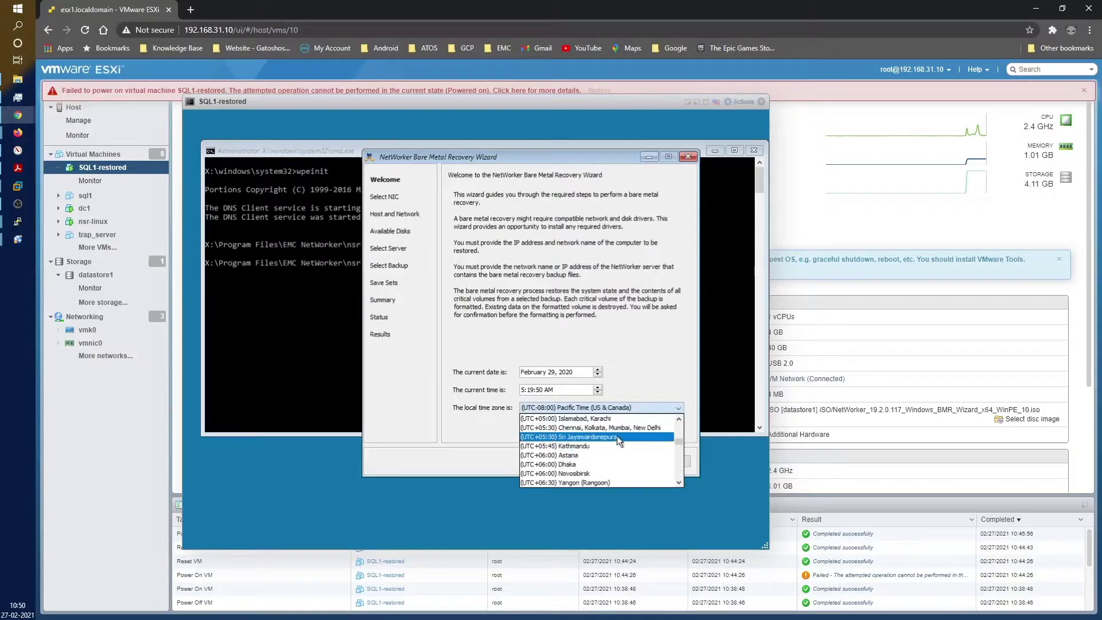
pyautogui.click(621, 428)
pyautogui.click(625, 463)
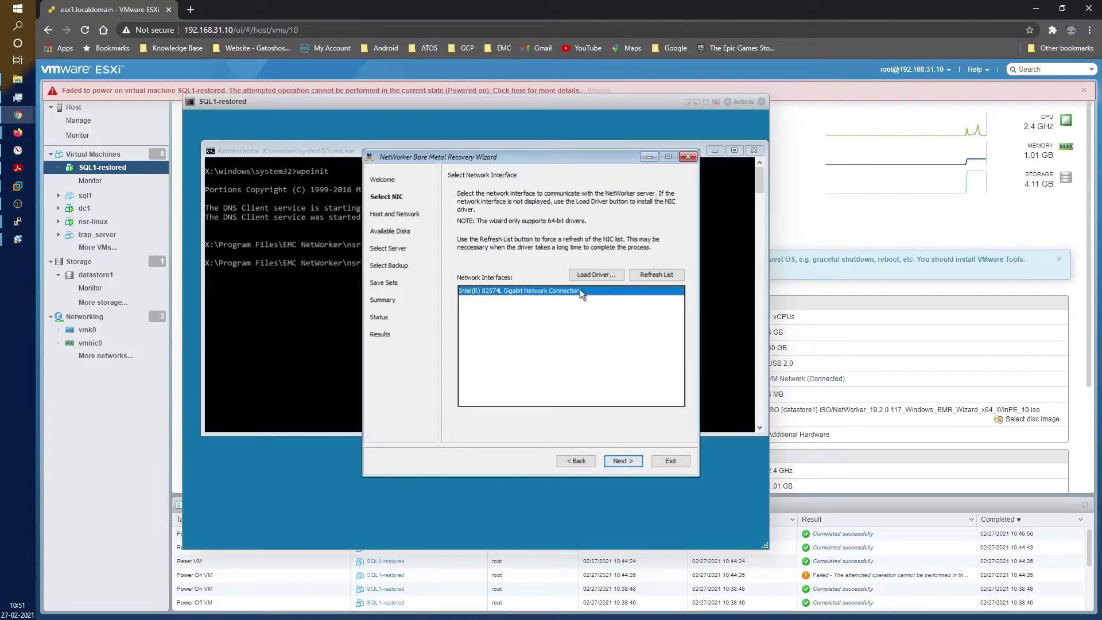
# - Set the hostname to sql1 and the DNS domain to crazyrov.com
pyautogui.click(625, 460)
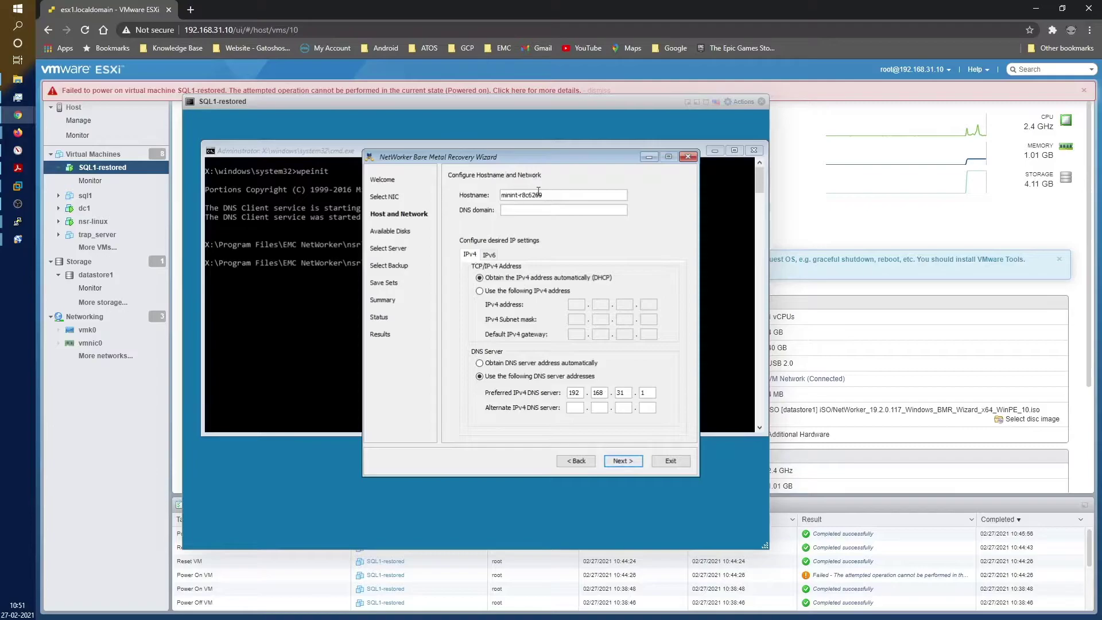
pyautogui.doubleClick(538, 194)
pyautogui.write('sql1')
pyautogui.press('Tab')
pyautogui.write('crazyrov.com')
# - Use static IPv4 192.168.31.21, mask 255.255.255.0, gateway 192.168.31.1, DNS 192.168.31.20
pyautogui.click(540, 291)
pyautogui.click(576, 303)
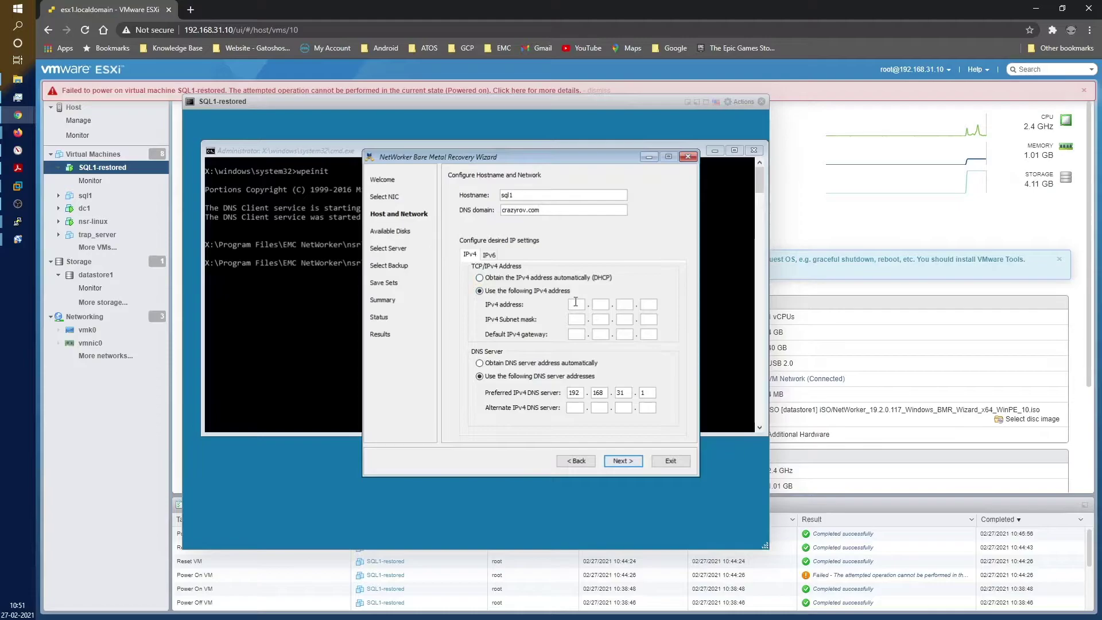
pyautogui.write('192.168.31.21')
pyautogui.press('Tab')
pyautogui.write('255')
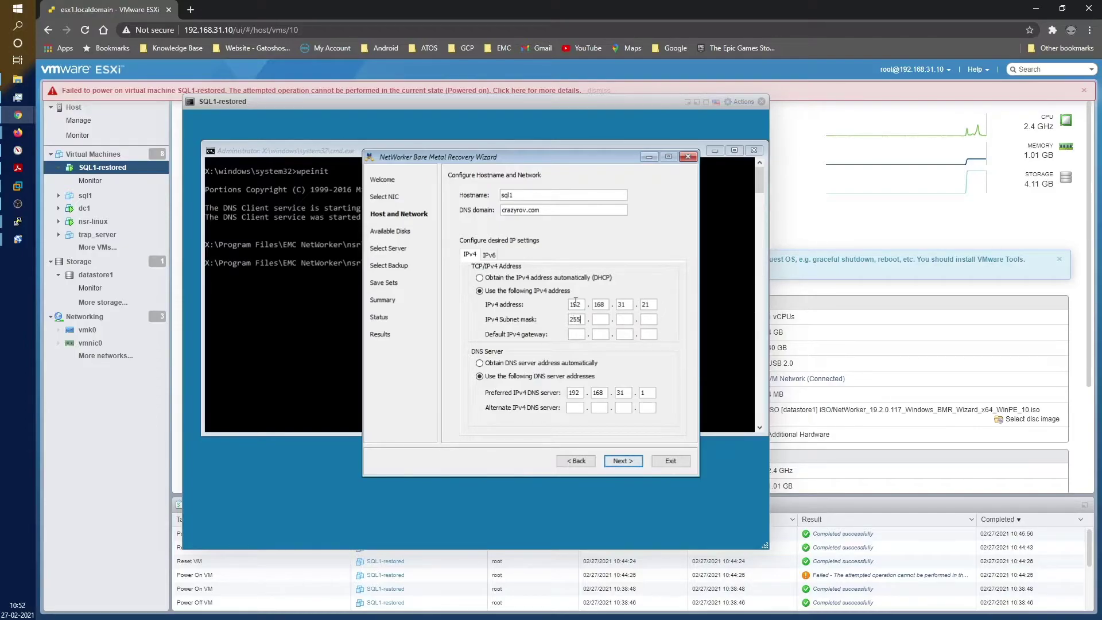
pyautogui.write('25..255.255.0')
pyautogui.press('Tab')
pyautogui.write('192.168.31.1')
pyautogui.press('Tab')
pyautogui.press('Tab')
pyautogui.write('192.168.31.')
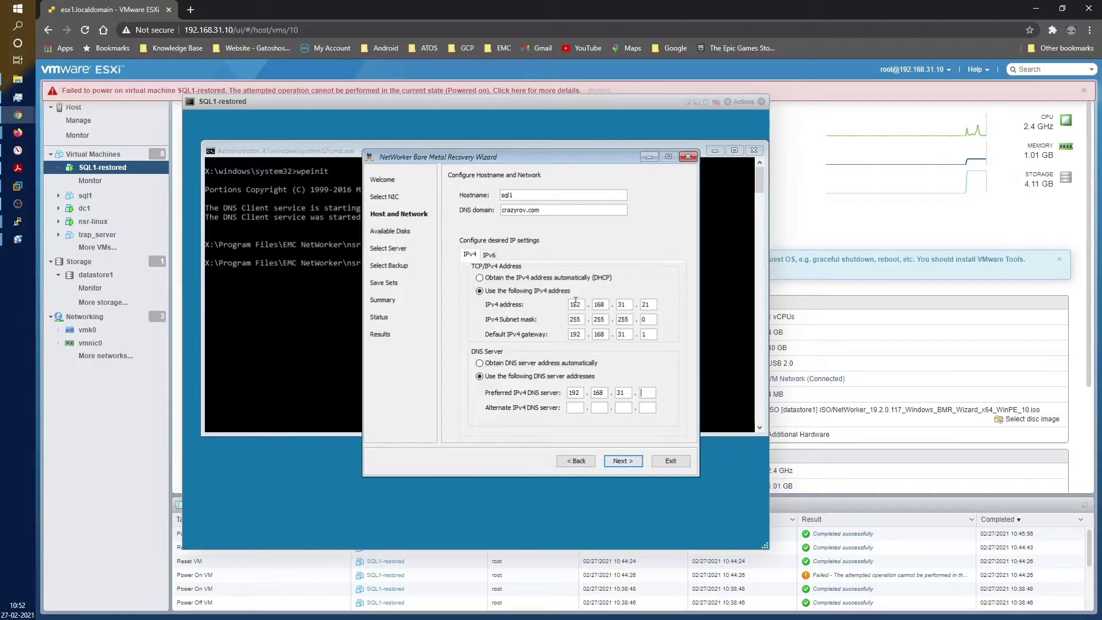
pyautogui.write('20')
# - Submit the network settings, enter server nsr-linux.crazyrov.com, and list its backups for this client
pyautogui.click(629, 460)
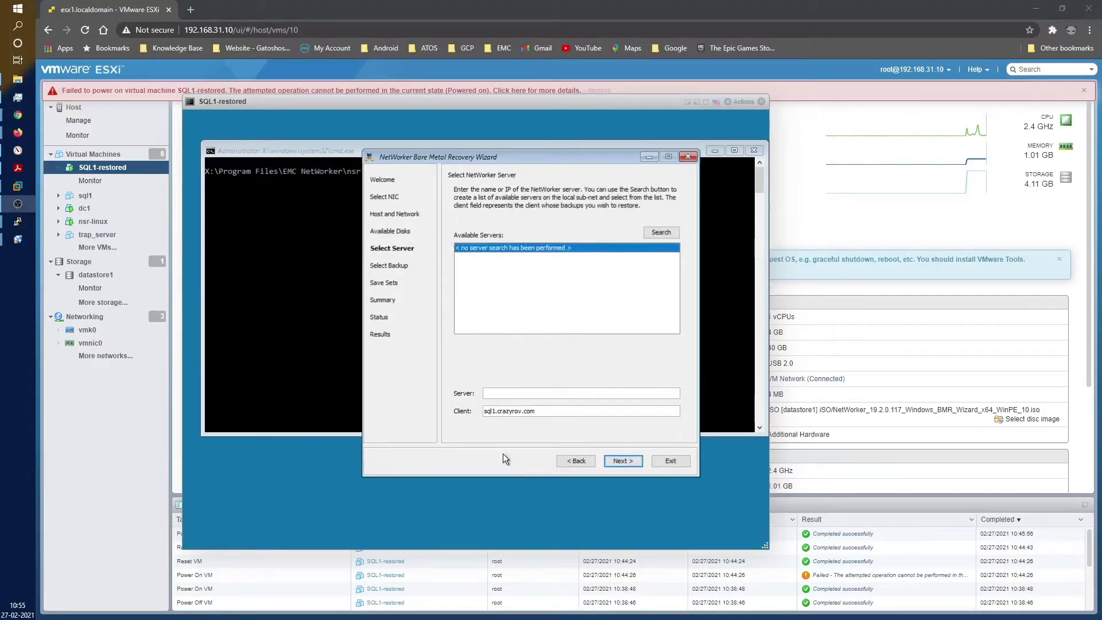
pyautogui.click(503, 393)
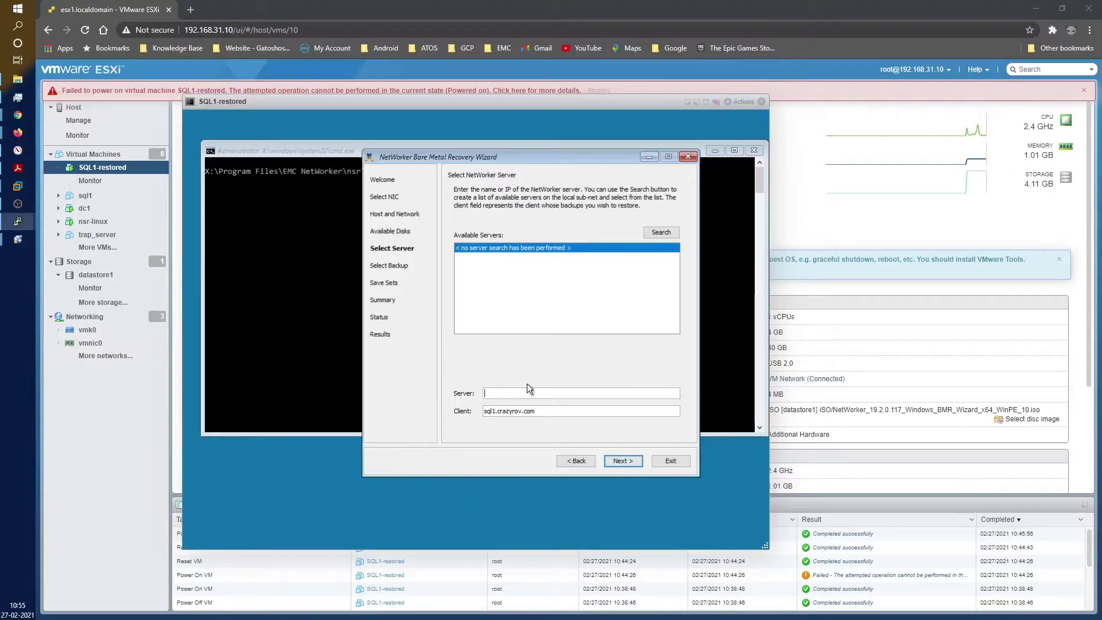
pyautogui.write('nsr-linux.')
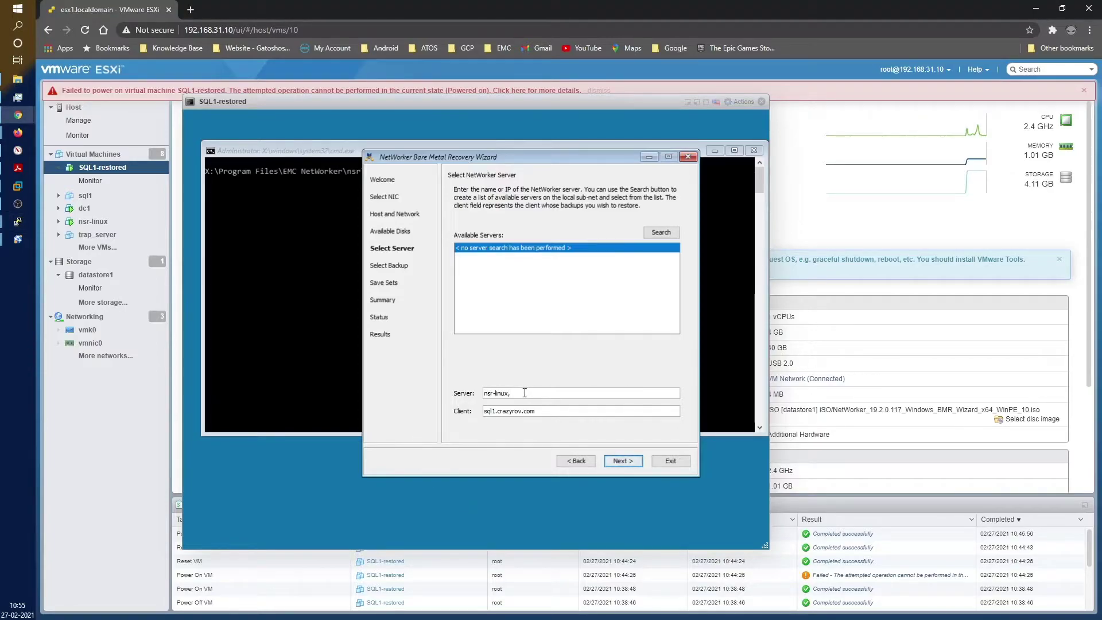
pyautogui.write('crazyrov.com')
pyautogui.click(632, 465)
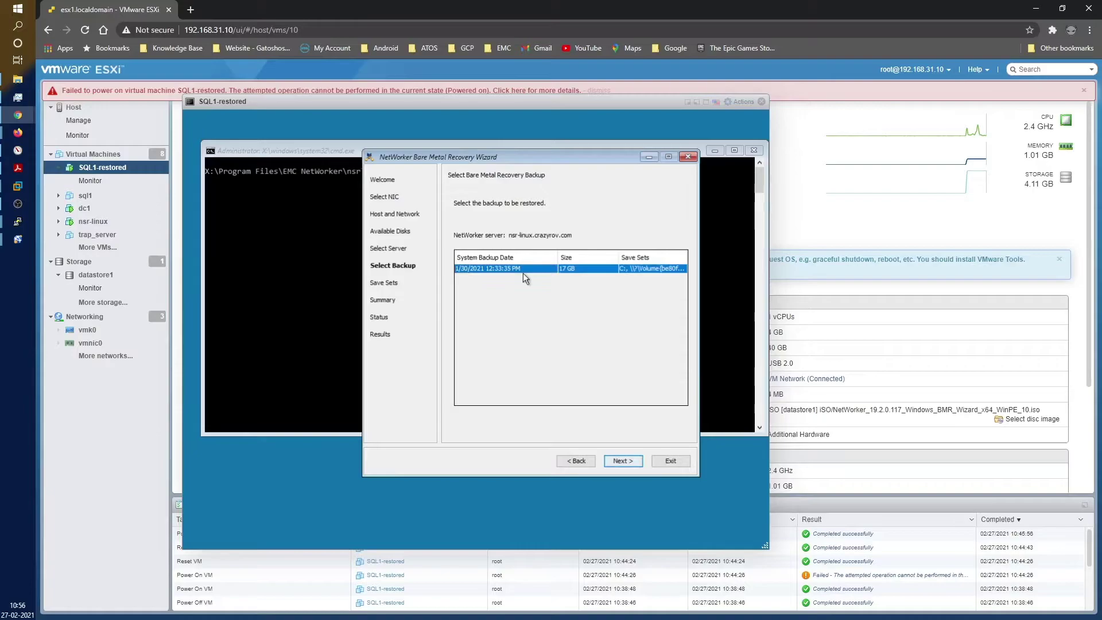
# - Accept the 1/30/2021 system backup and its save sets with quick format
pyautogui.click(612, 461)
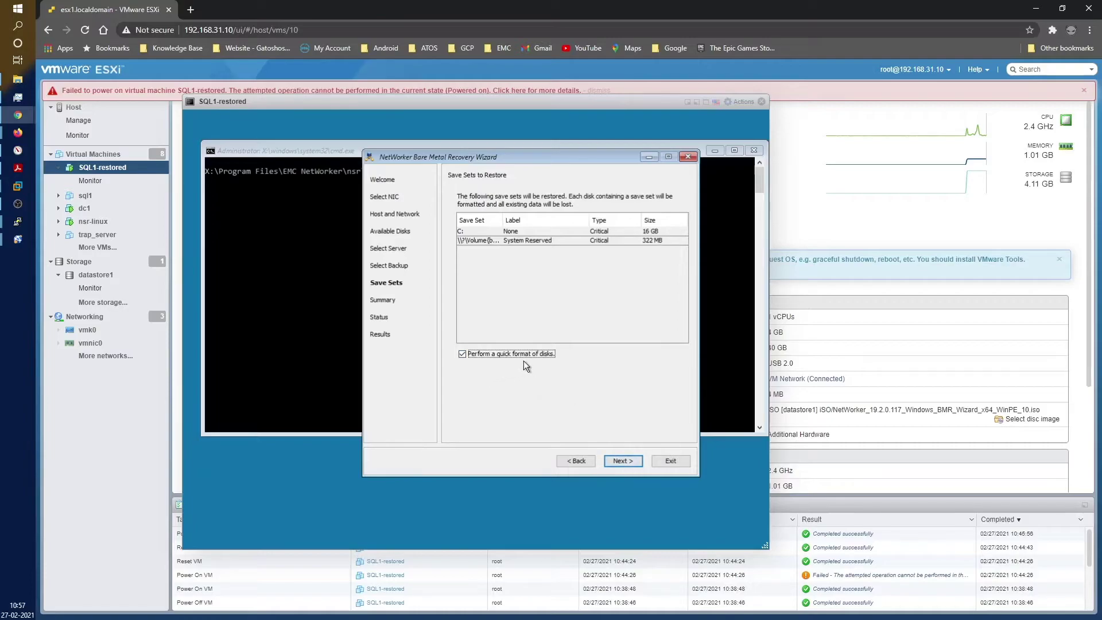
pyautogui.click(624, 460)
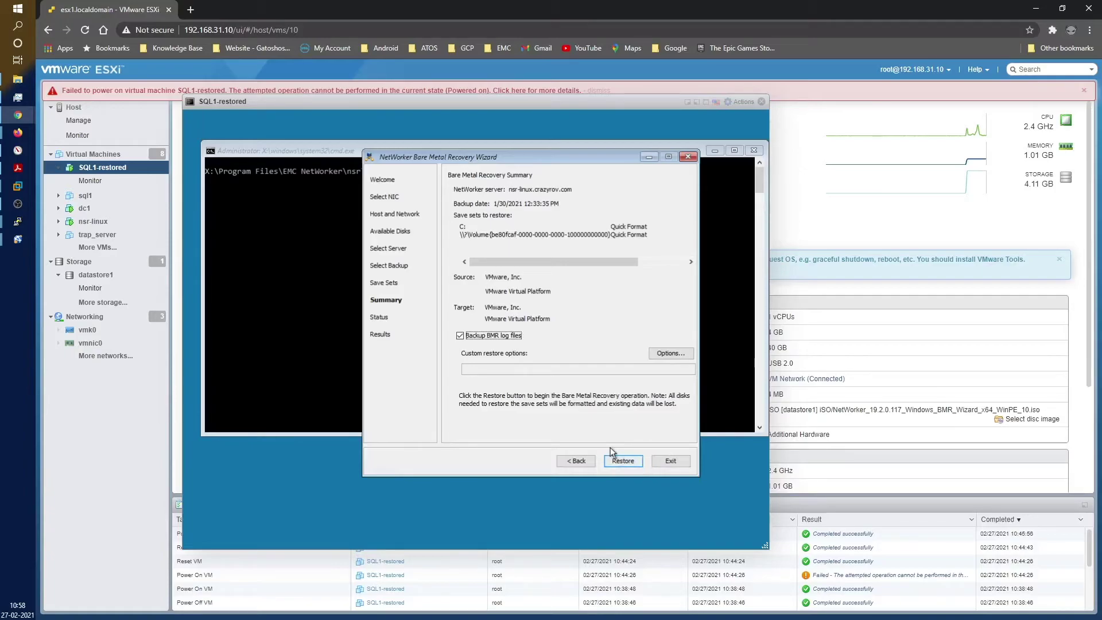
# - Start the restore from the Bare Metal Recovery Summary
pyautogui.click(622, 460)
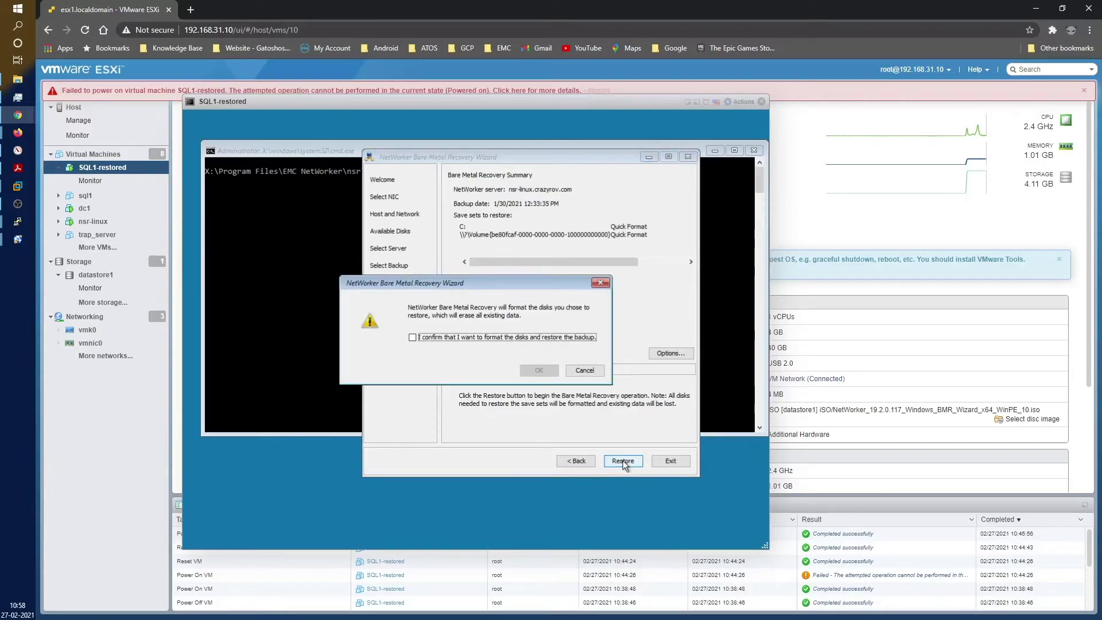
# - Confirm the disks may be formatted and start restoring the backup
pyautogui.click(424, 336)
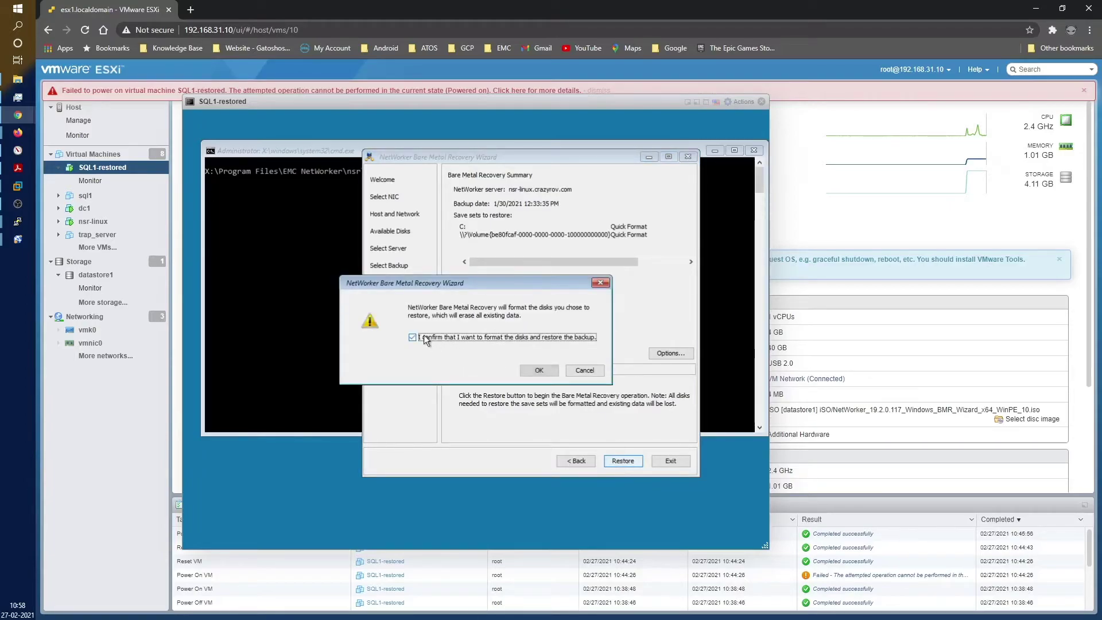
pyautogui.click(551, 372)
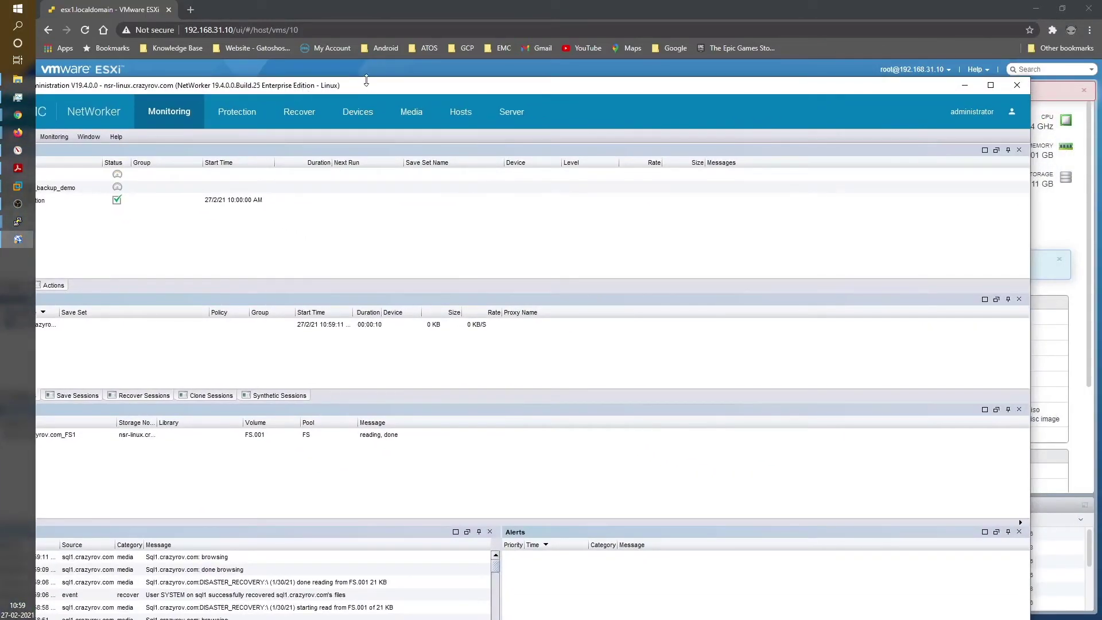
# - Maximize the NetWorker console and show the running sql1 recover session
pyautogui.doubleClick(394, 85)
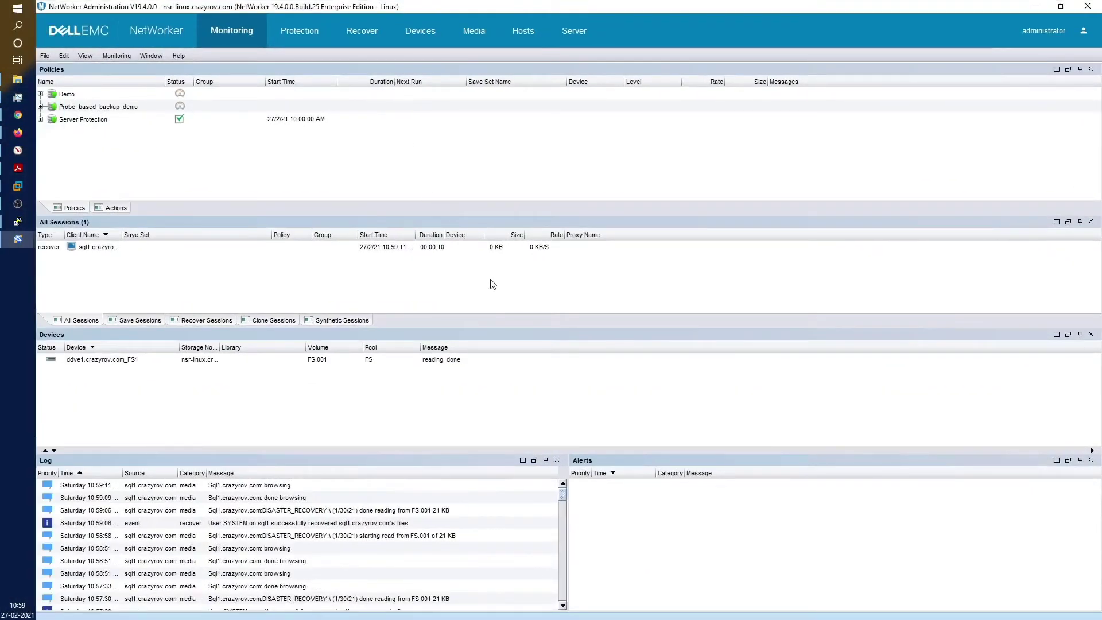
pyautogui.click(132, 321)
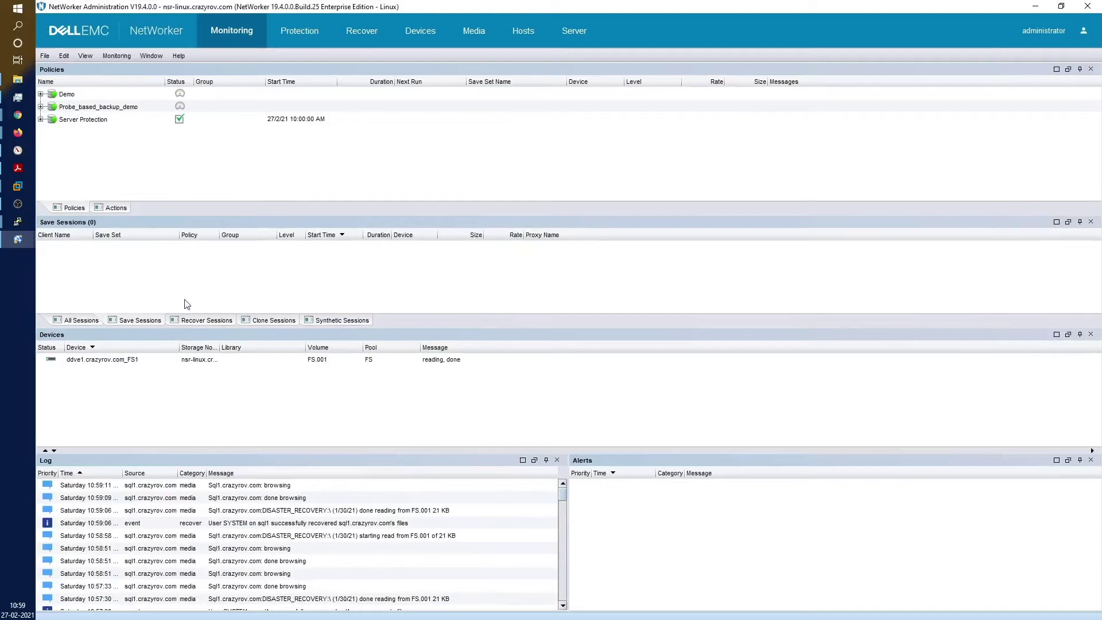
pyautogui.click(96, 322)
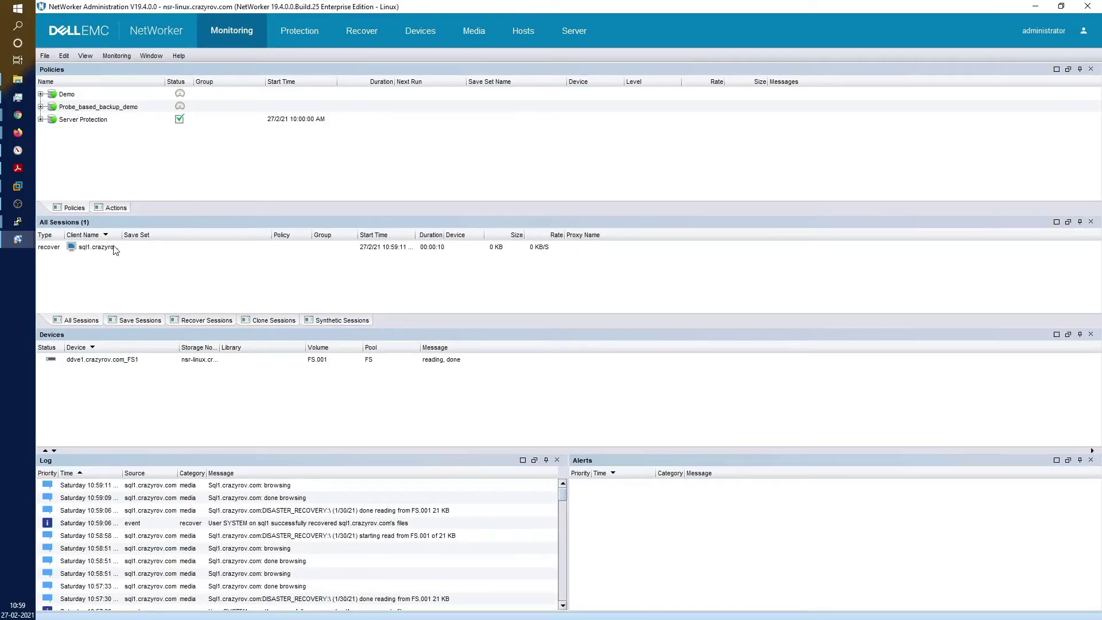
pyautogui.click(204, 322)
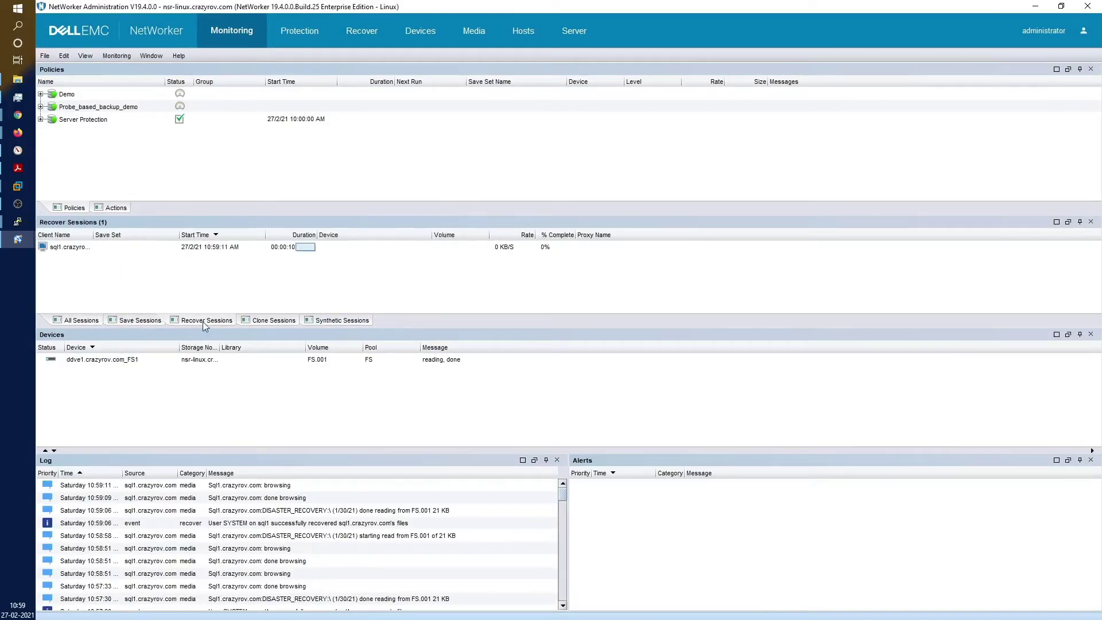
# - Check the device and log entries showing the restore reading the C:\ save set from FS.001
pyautogui.click(443, 362)
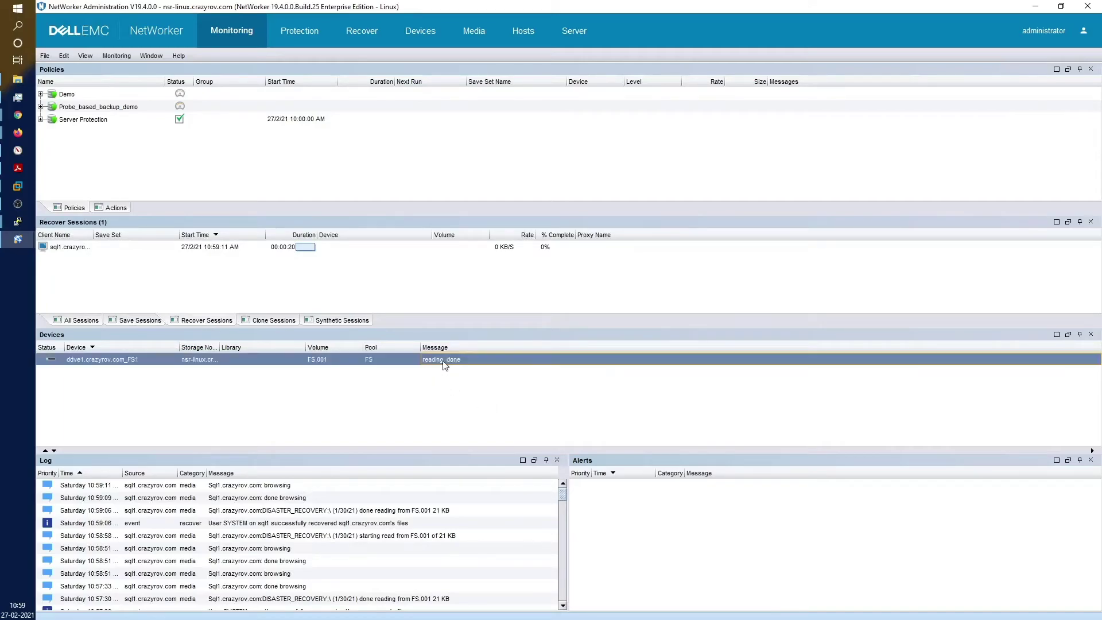
pyautogui.click(301, 512)
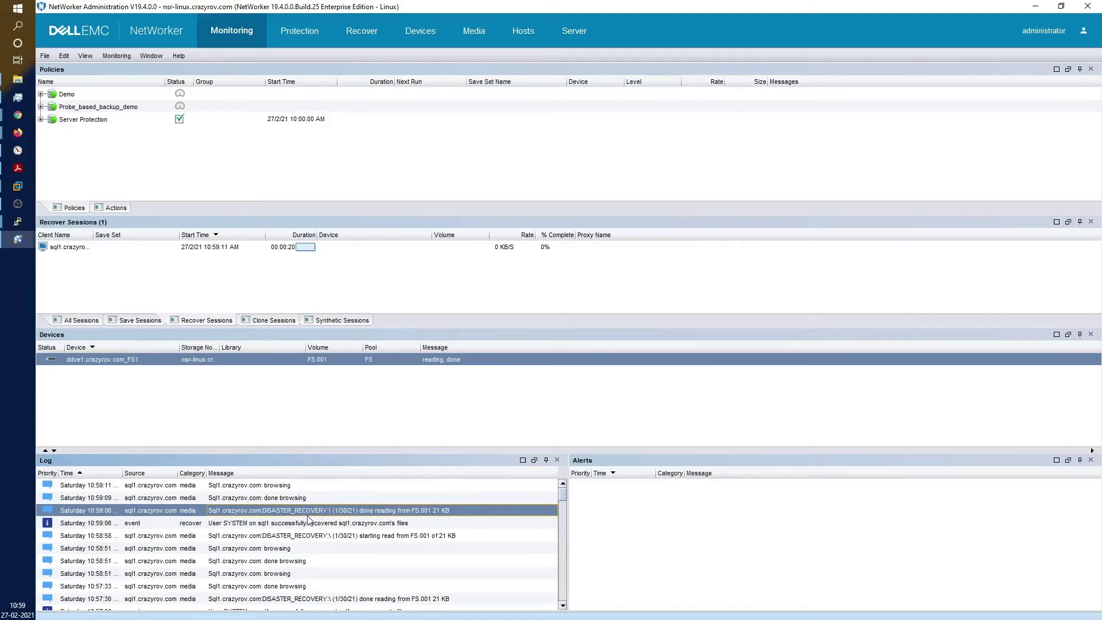
pyautogui.hotkey('alt', 'Tab')
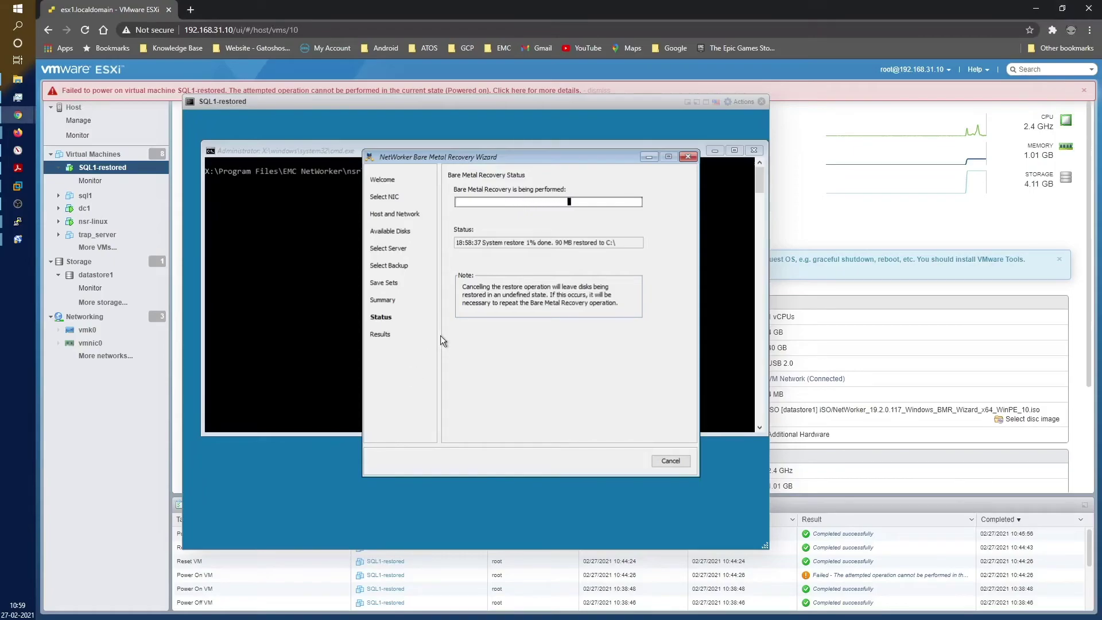
pyautogui.hotkey('alt', 'Tab')
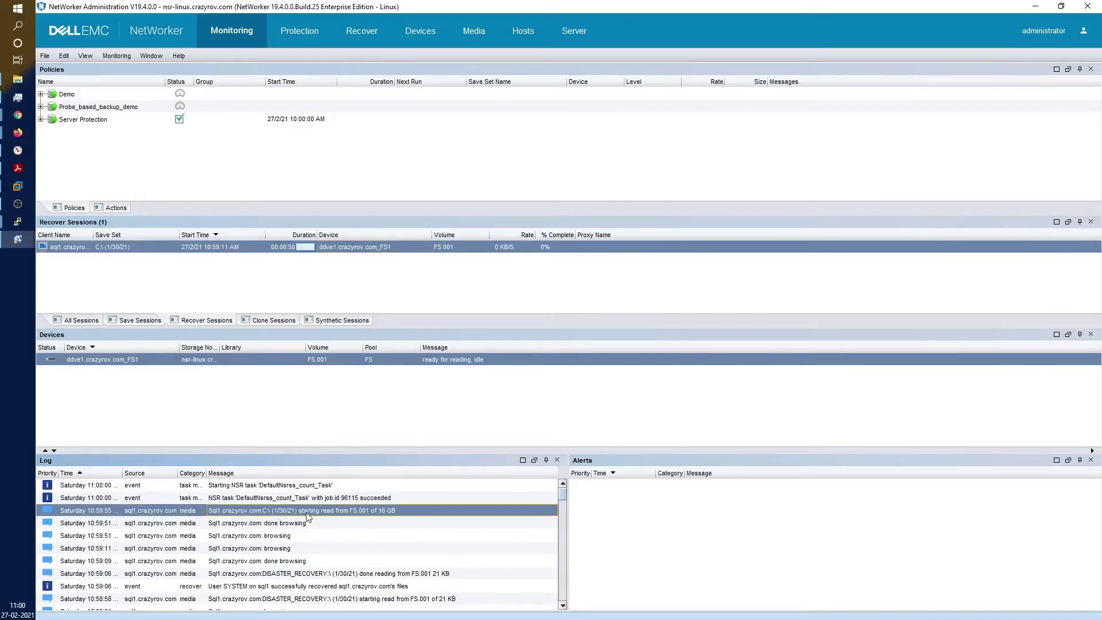
# - Wait for the recovery Results page to report Success, then reboot SQL1-restored
pyautogui.hotkey('alt', 'Tab')
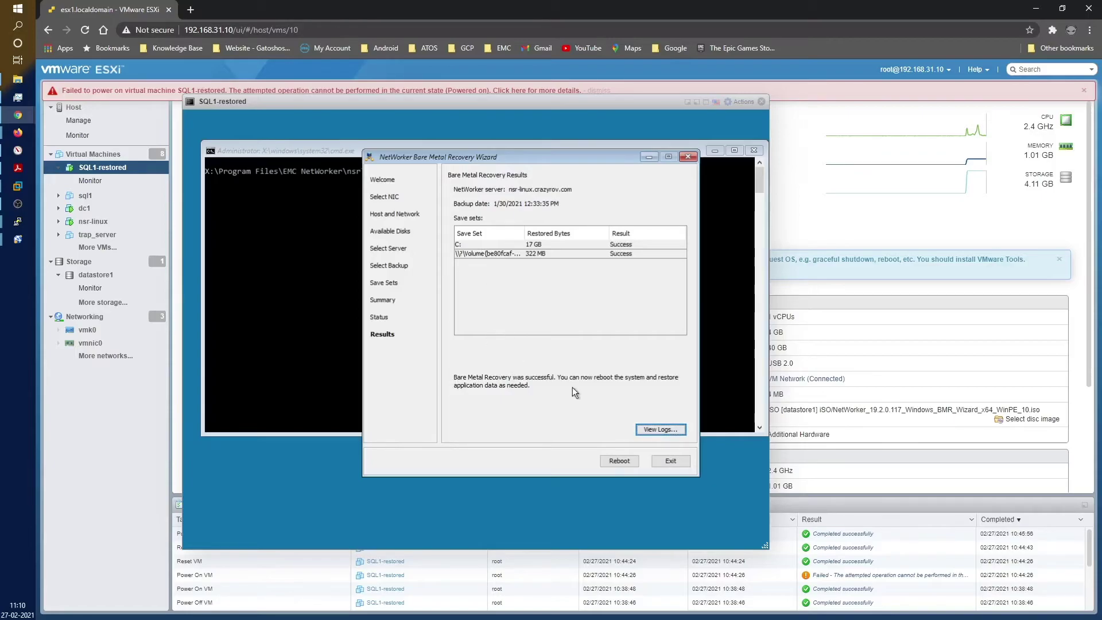
pyautogui.click(619, 461)
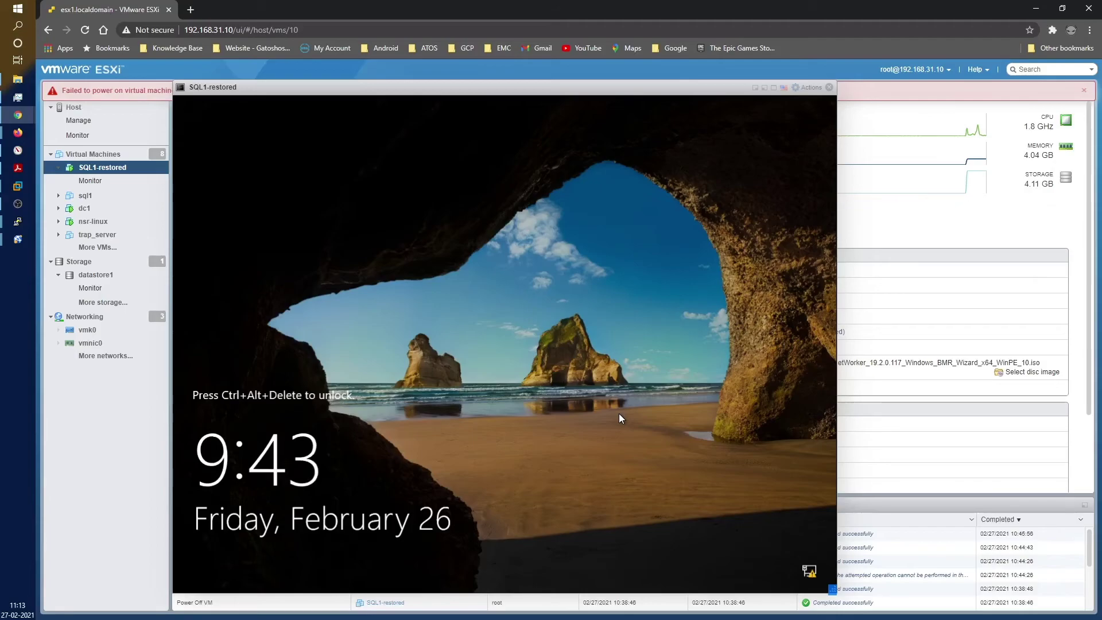
# - Send Ctrl-Alt-Delete to SQL1-restored and log in with the Administrator password
pyautogui.click(806, 87)
pyautogui.moveTo(851, 188)
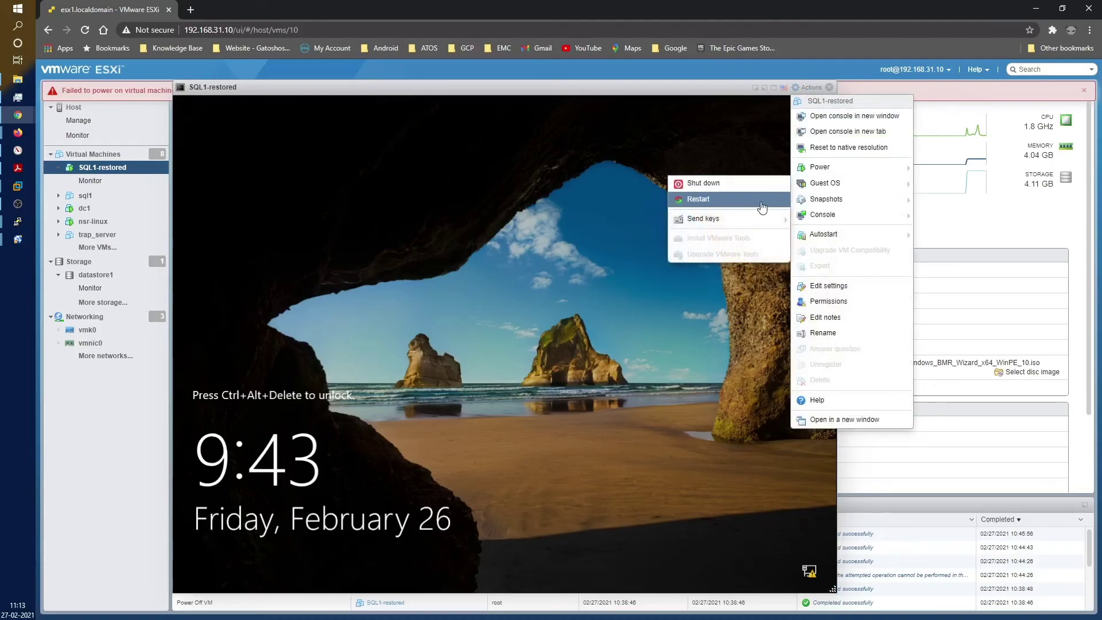
pyautogui.moveTo(822, 215)
pyautogui.moveTo(684, 219)
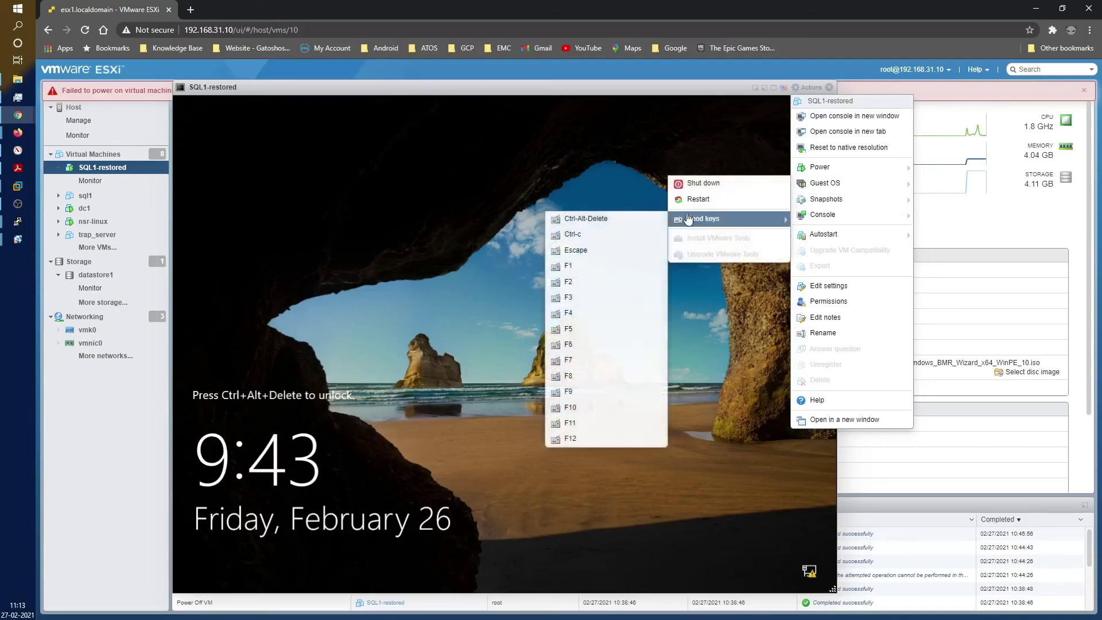
pyautogui.click(628, 218)
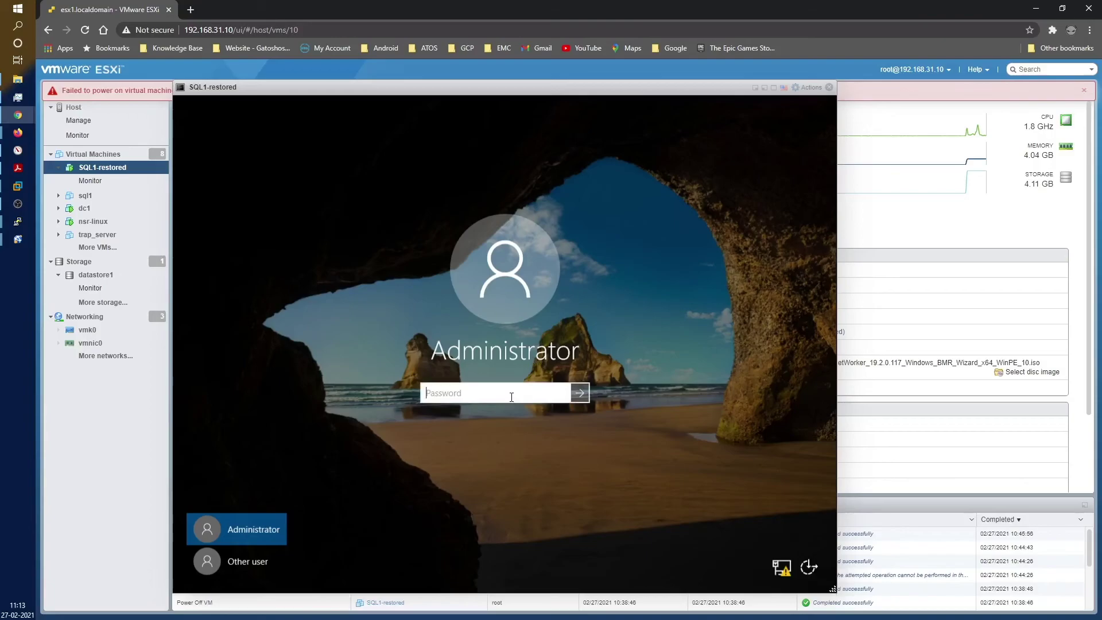
pyautogui.write('********')
pyautogui.press('Return')
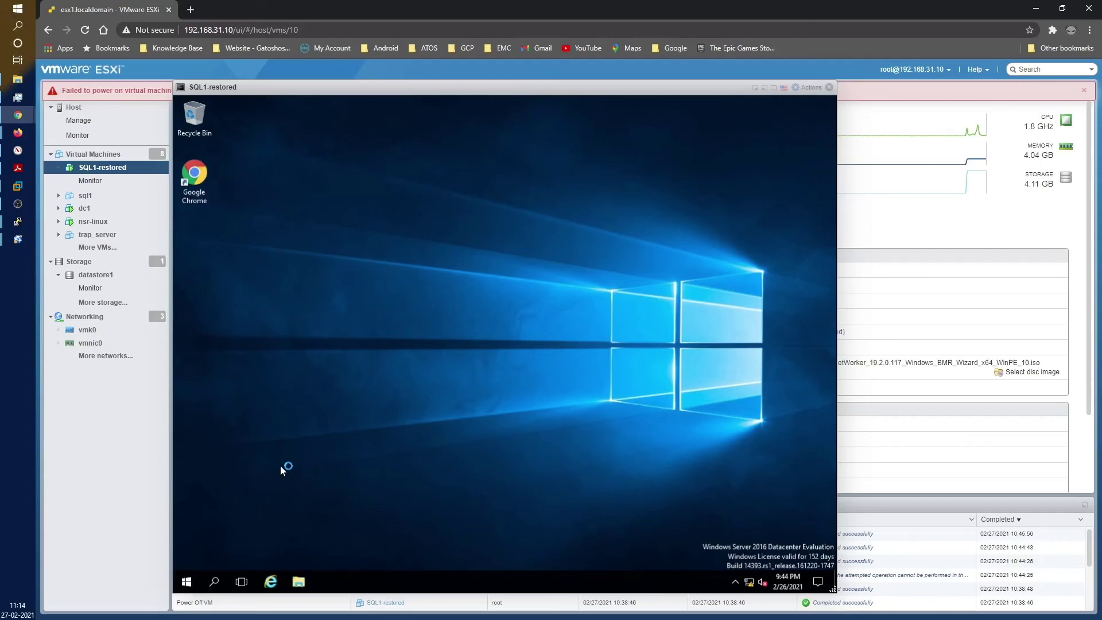
# - Open a command prompt in the guest by running cmd from the Run box
pyautogui.rightClick(181, 595)
pyautogui.press('Escape')
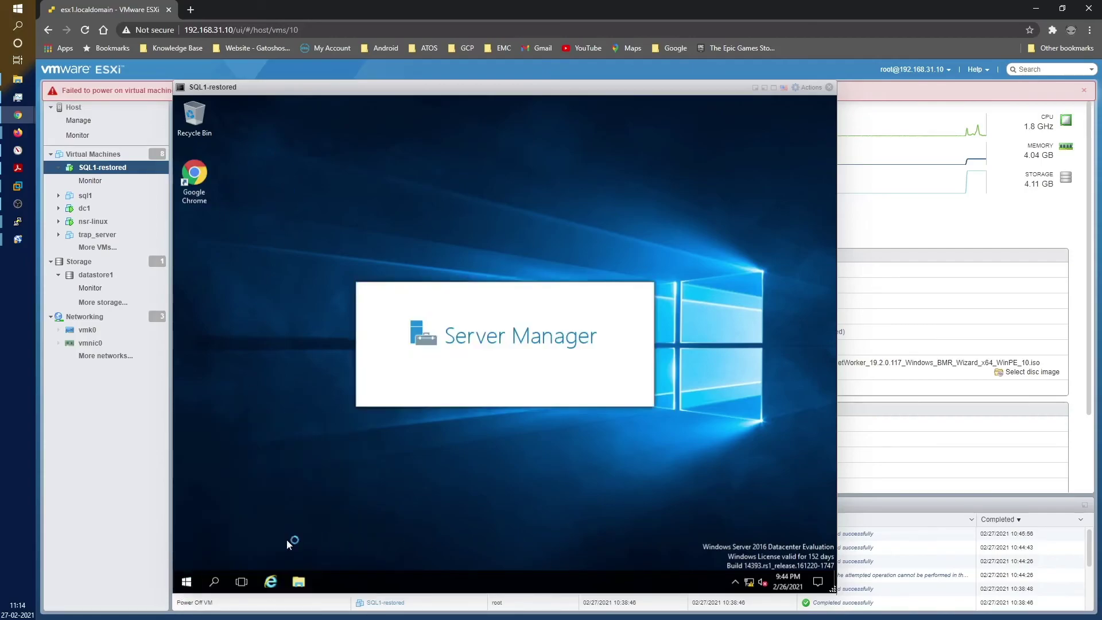
pyautogui.rightClick(192, 581)
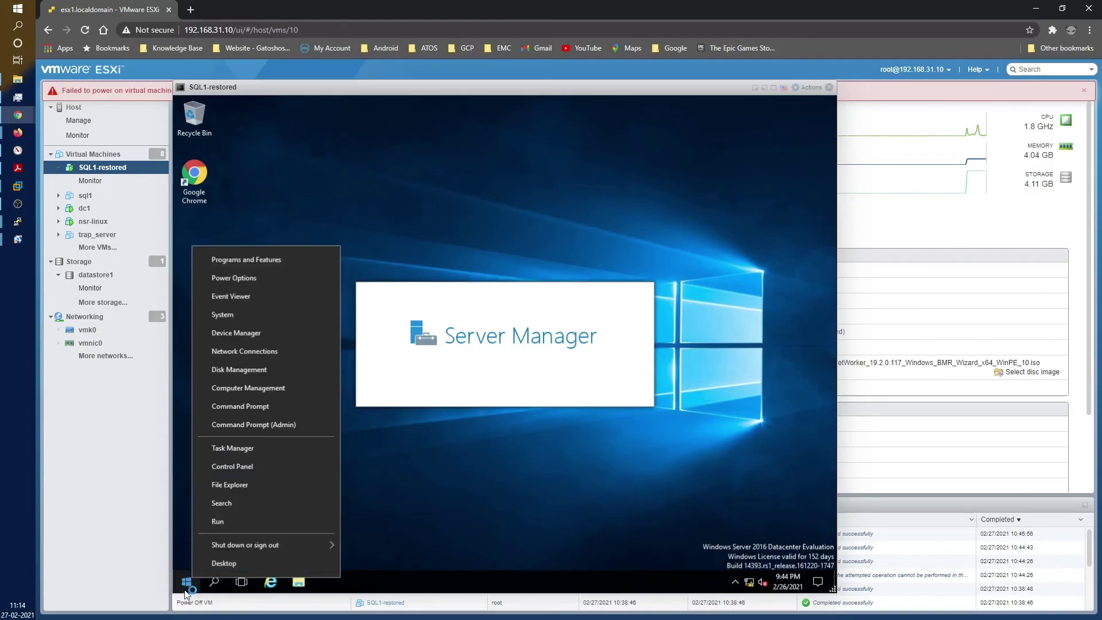
pyautogui.click(222, 519)
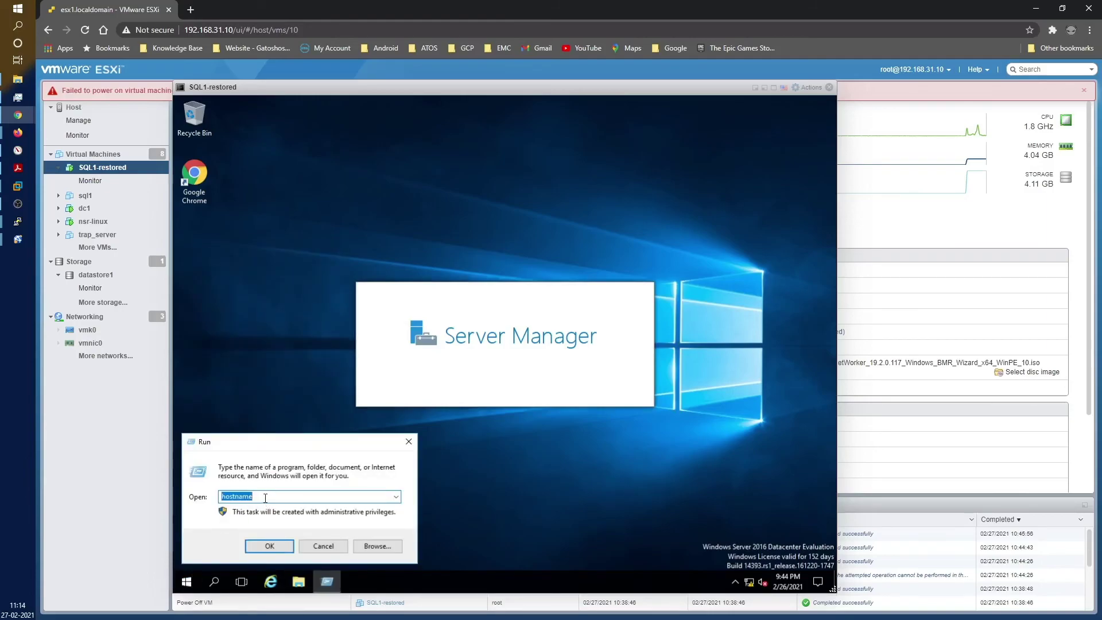
pyautogui.write('cmd')
pyautogui.press('Return')
# - Run hostname and ipconfig -all to confirm host SQL1 with IPv4 192.168.31.21
pyautogui.write('hostname')
pyautogui.press('Return')
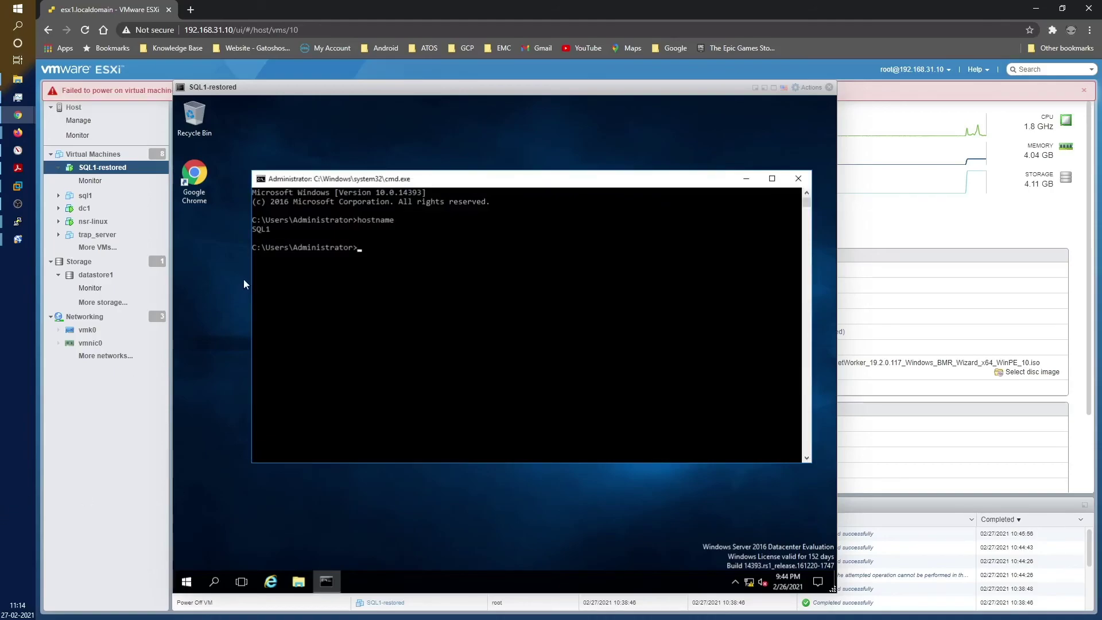
pyautogui.write('ipconfig -all')
pyautogui.press('Return')
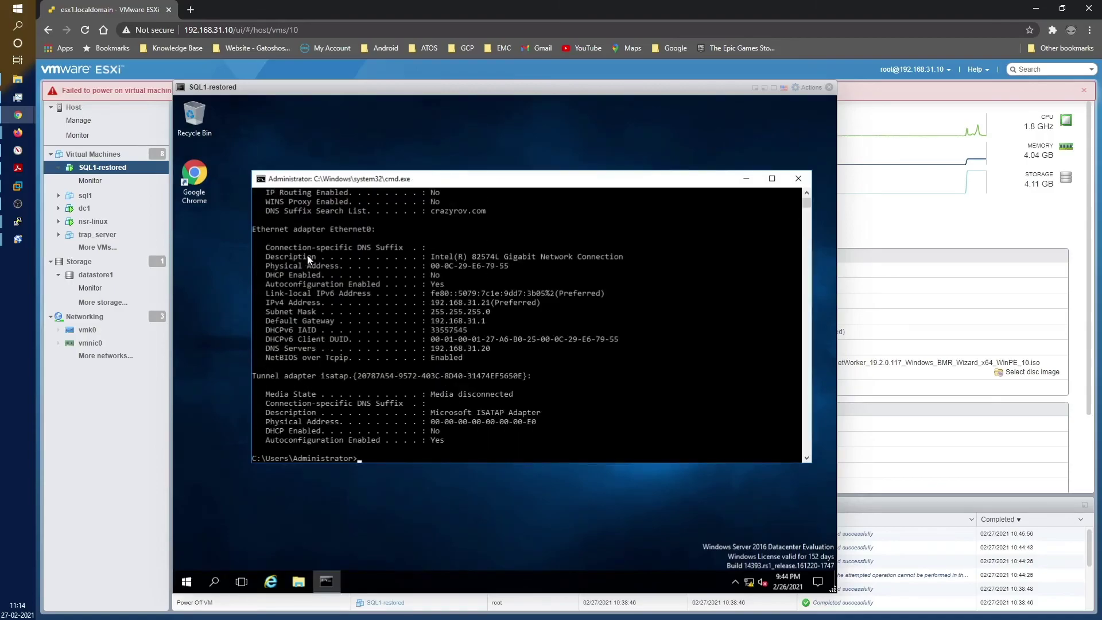
pyautogui.scroll(2, 474, 332)
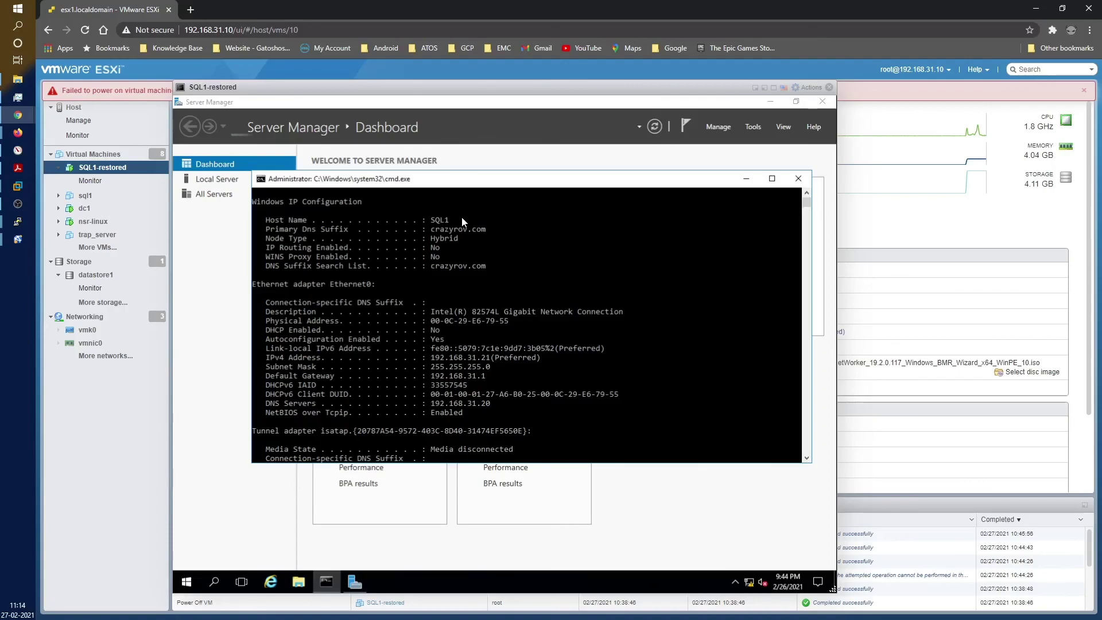
pyautogui.scroll(-3, 480, 292)
pyautogui.scroll(-1, 480, 291)
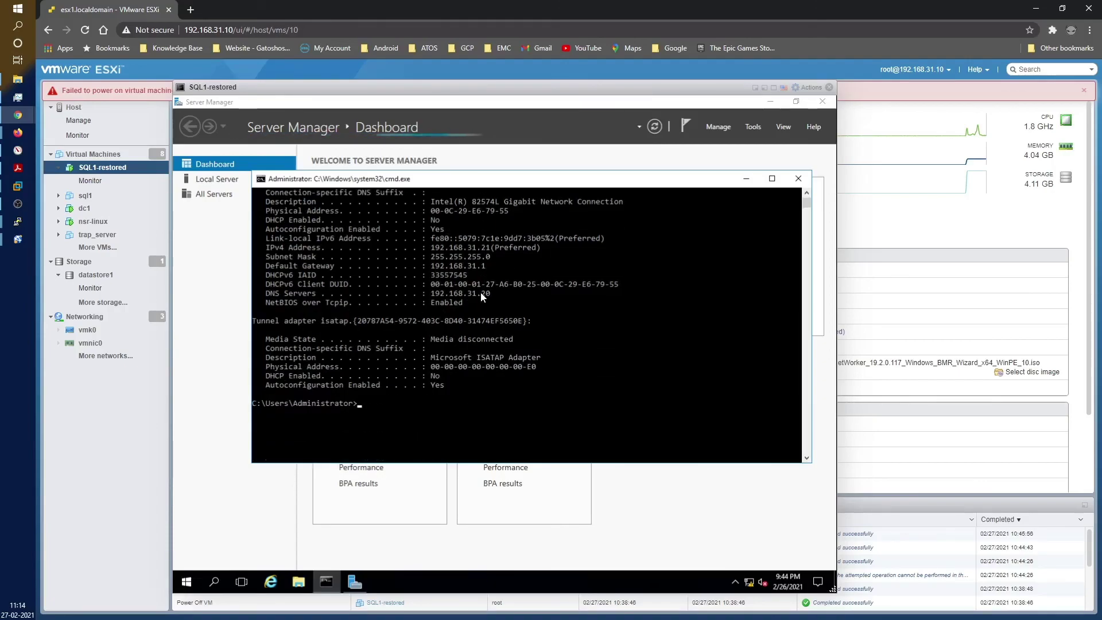